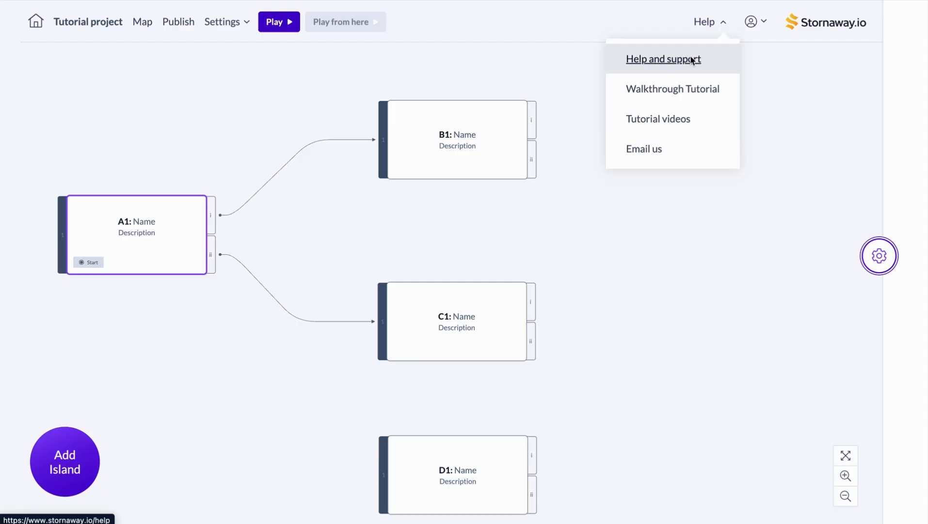
{"action": "left_click", "coordinate": [568, 17]}
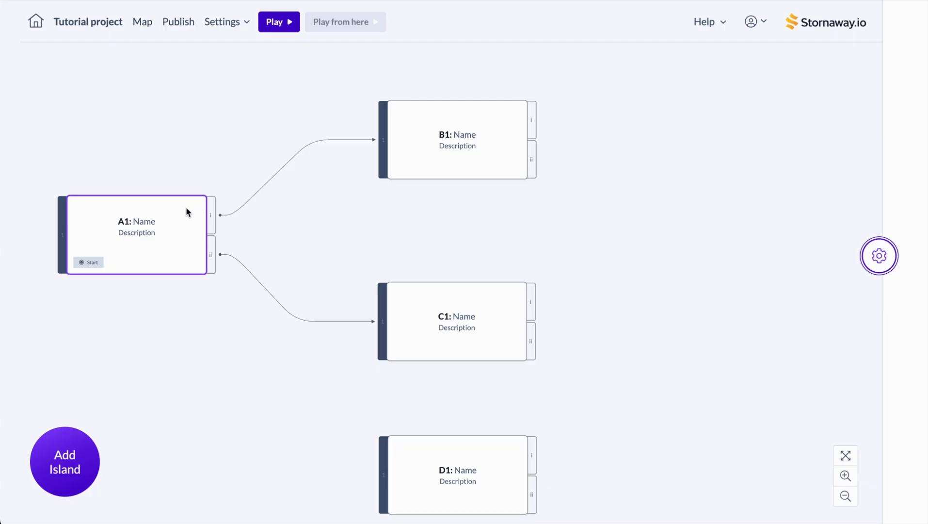
{"action": "left_click", "coordinate": [421, 124]}
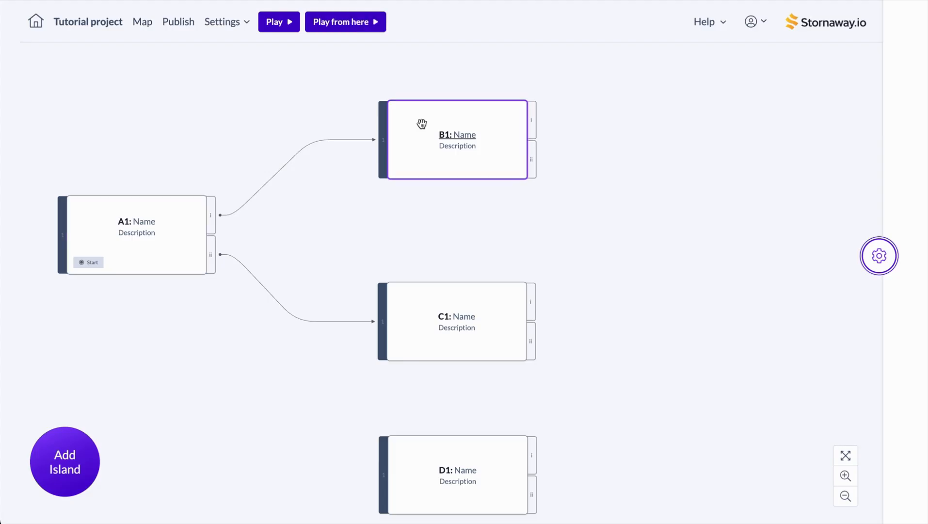
{"action": "left_click", "coordinate": [430, 305]}
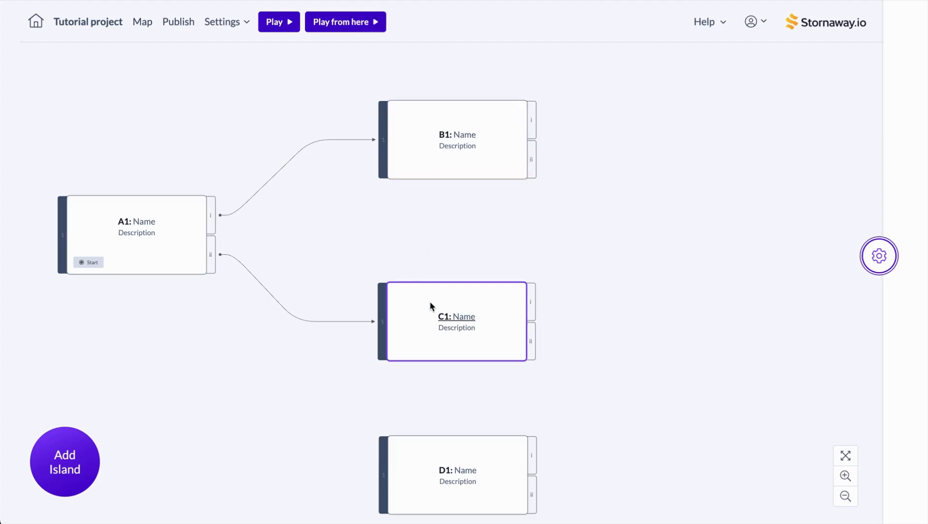
{"action": "left_click", "coordinate": [153, 240]}
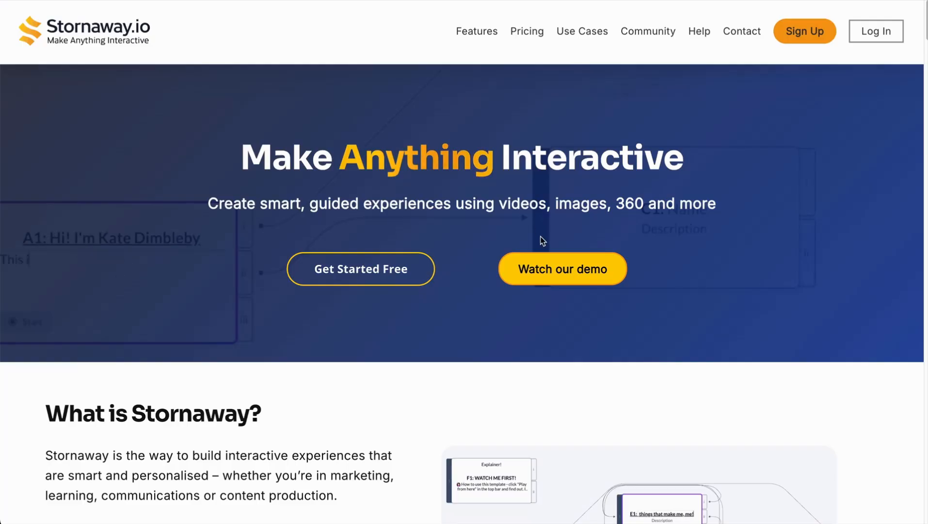
Step: Play the website's interactive demo and view its Why Use Stornaway?, Game-changing Features and Use Cases sections
{"action": "left_click", "coordinate": [545, 269]}
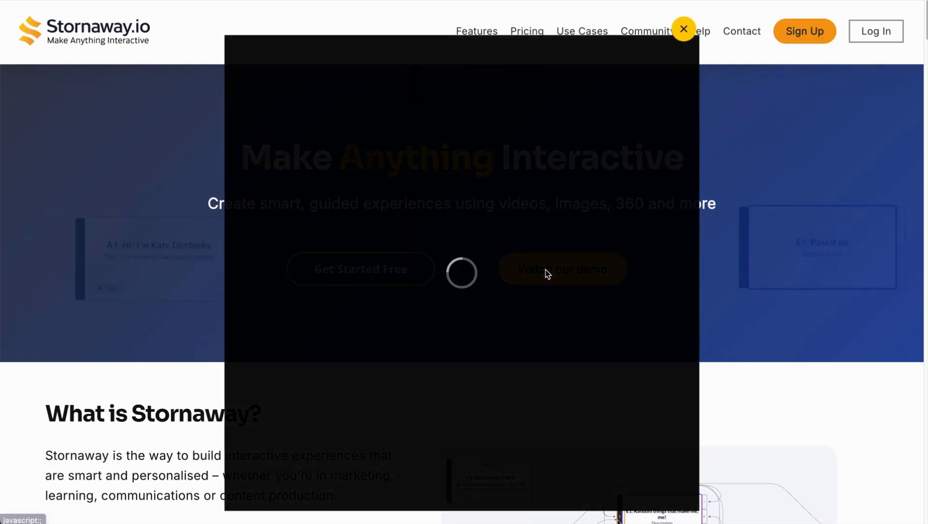
{"action": "left_click", "coordinate": [249, 493]}
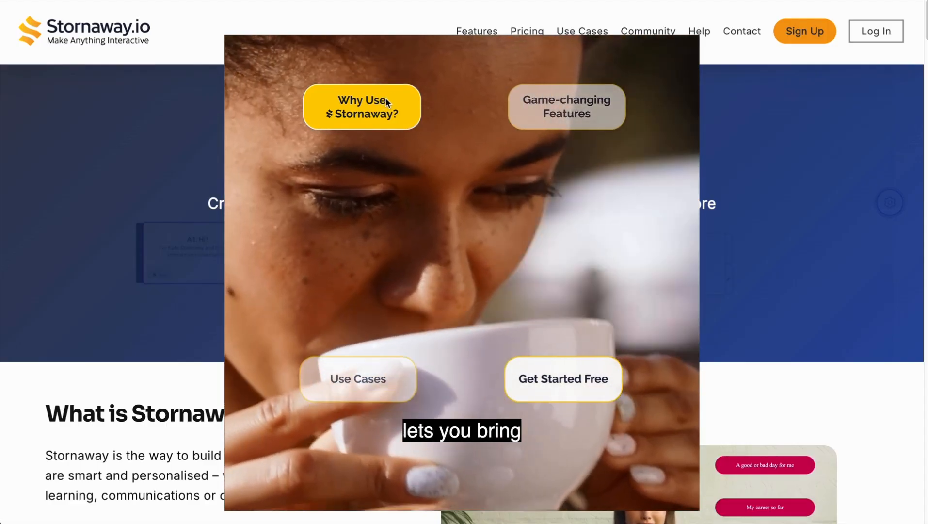
{"action": "left_click", "coordinate": [387, 102]}
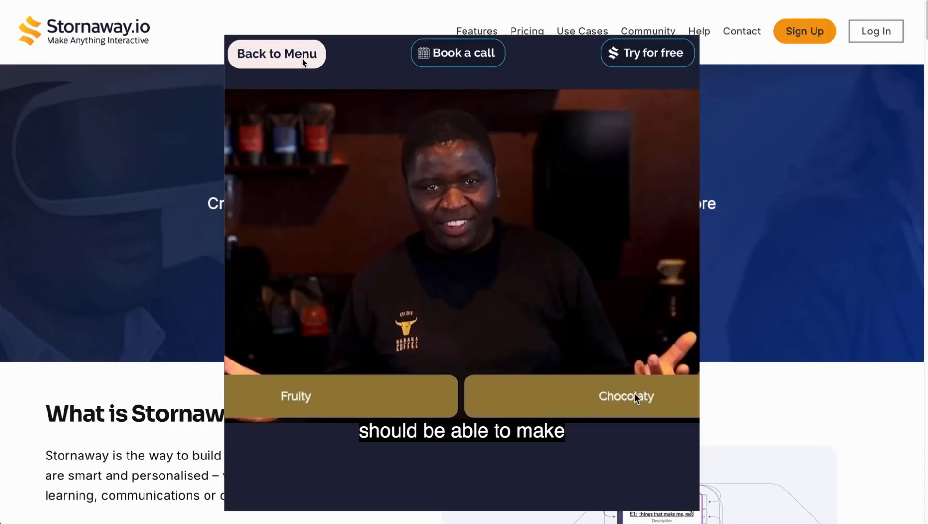
{"action": "left_click", "coordinate": [303, 59]}
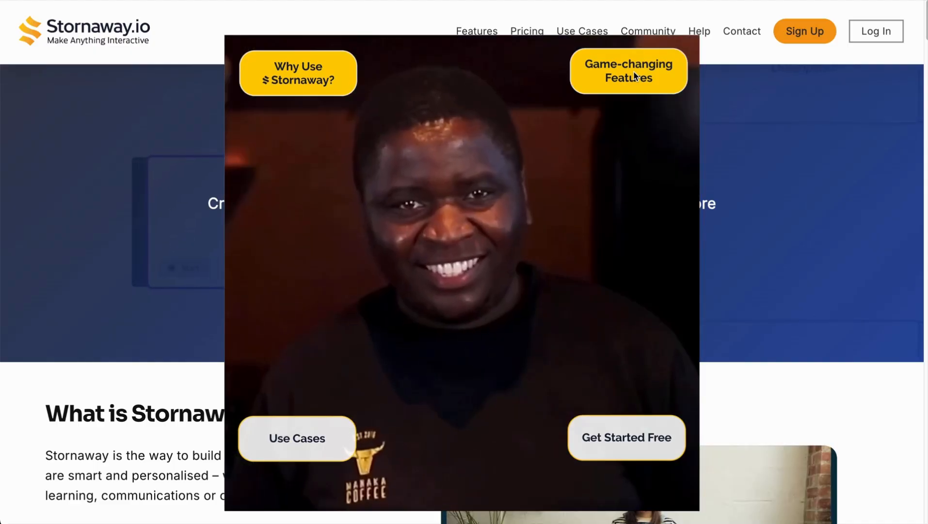
{"action": "left_click", "coordinate": [630, 76]}
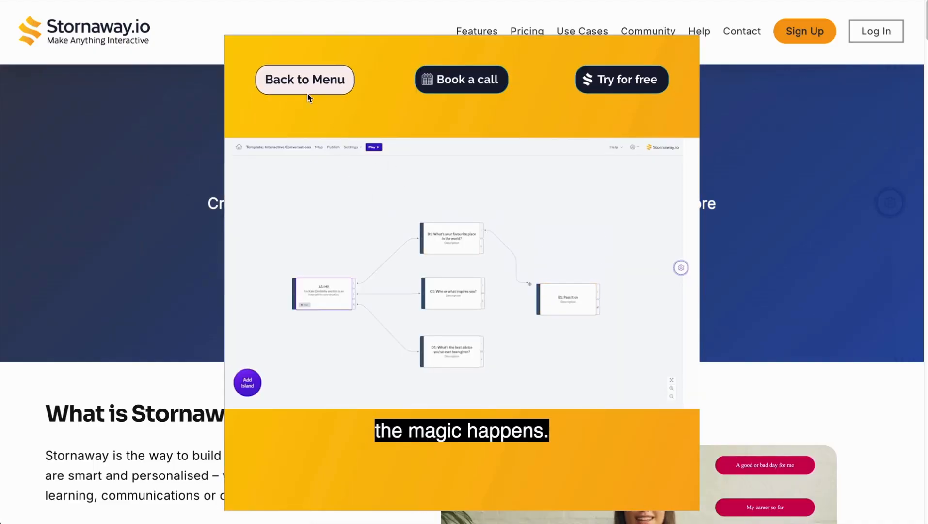
{"action": "left_click", "coordinate": [306, 80]}
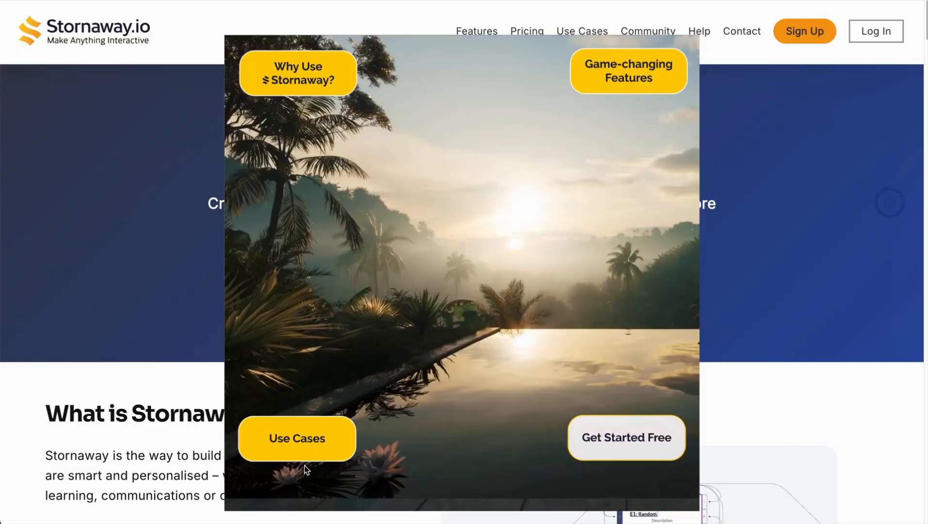
{"action": "left_click", "coordinate": [305, 451]}
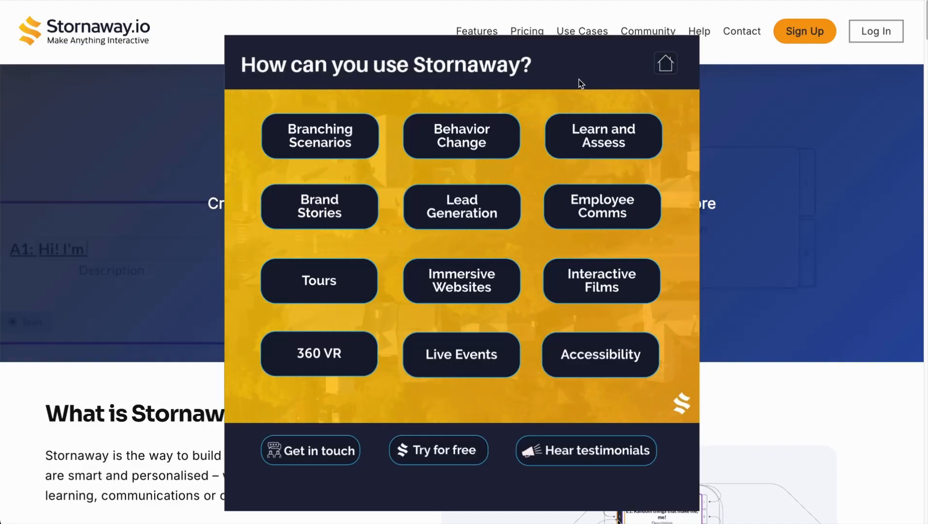
{"action": "left_click", "coordinate": [683, 29]}
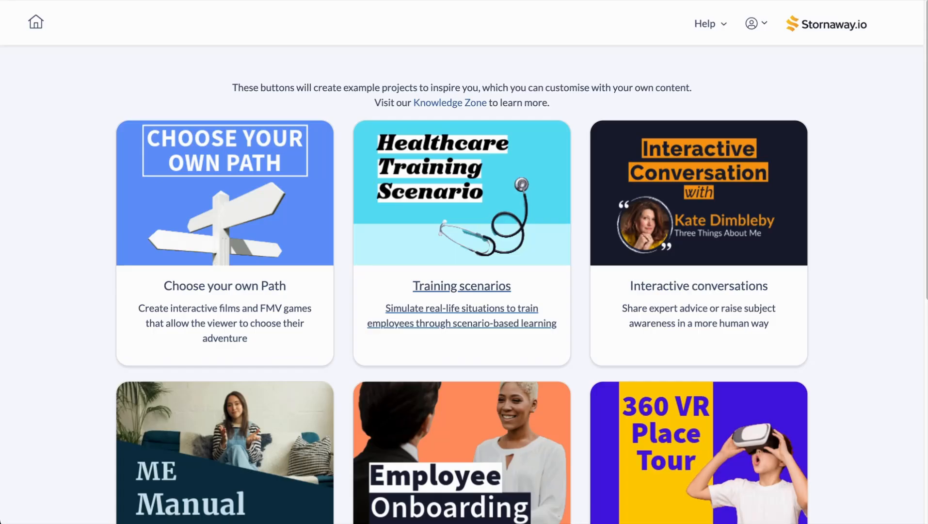
Step: Browse the project templates and preview the Training Scenario template
{"action": "scroll", "coordinate": [452, 176], "scroll_direction": "down", "scroll_amount": 8}
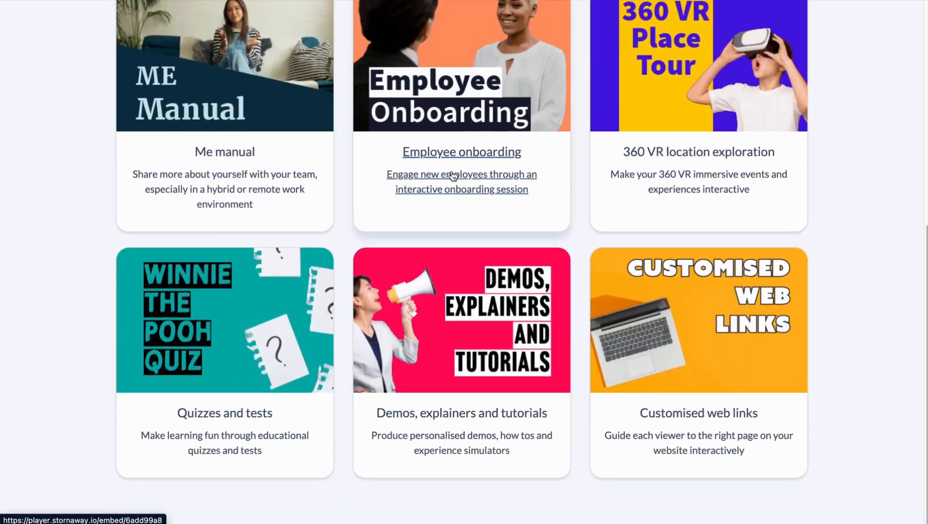
{"action": "scroll", "coordinate": [452, 176], "scroll_direction": "up", "scroll_amount": 5}
{"action": "scroll", "coordinate": [452, 176], "scroll_direction": "up", "scroll_amount": 4}
{"action": "left_click", "coordinate": [437, 162]}
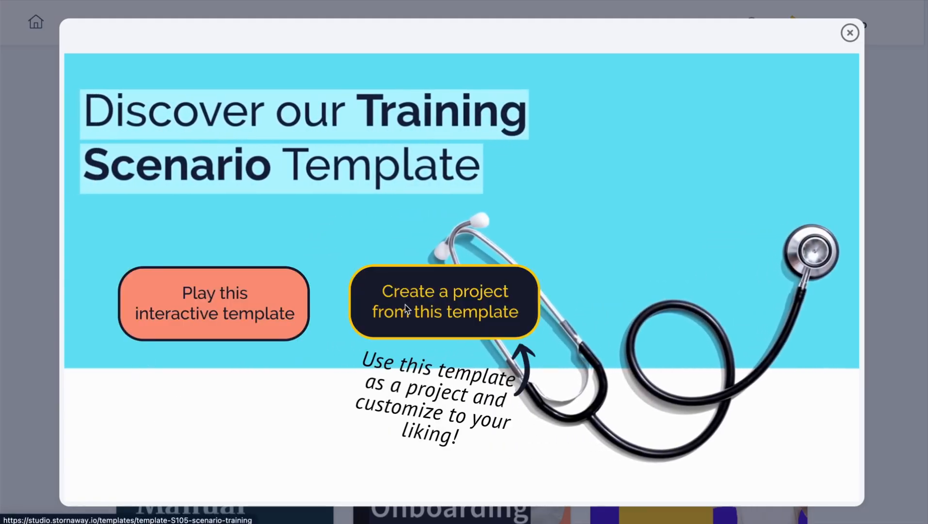
{"action": "left_click", "coordinate": [849, 32]}
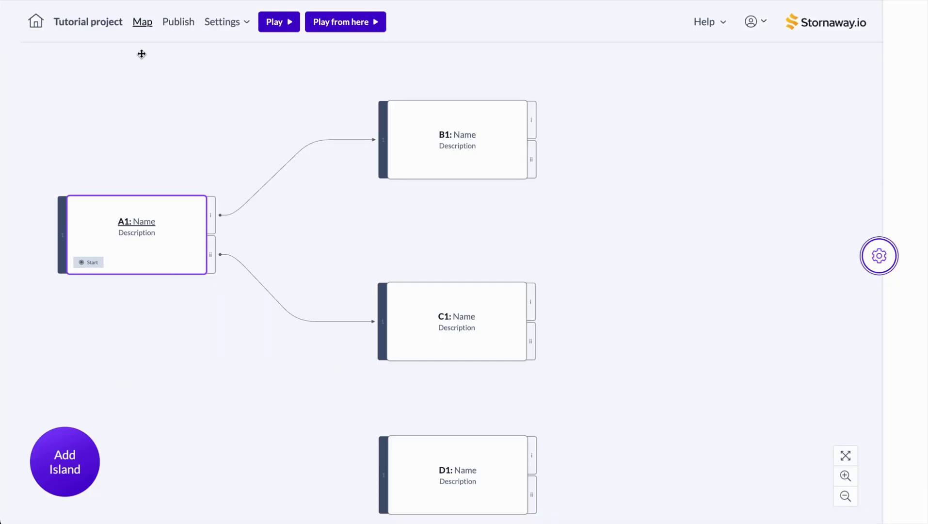
Step: Preview the project from the start, choosing Story Island B1 at the first choice
{"action": "left_click", "coordinate": [280, 23]}
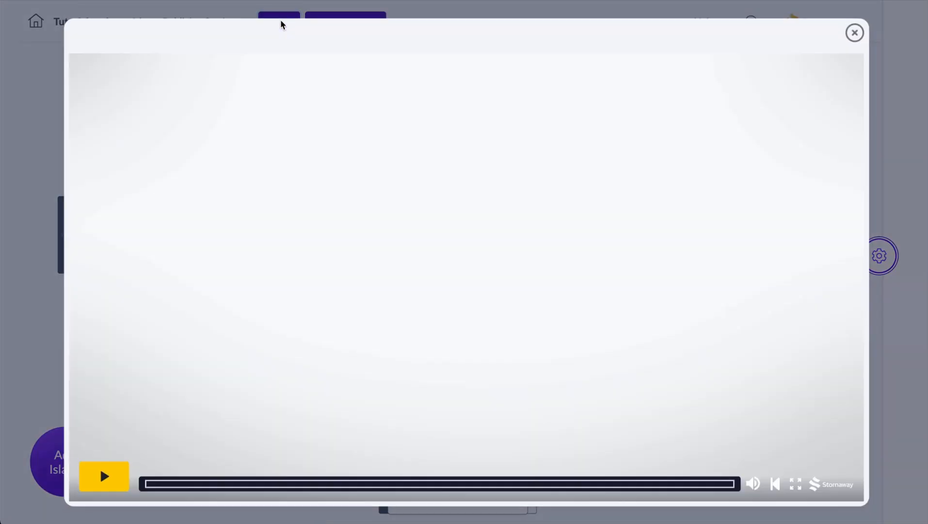
{"action": "left_click", "coordinate": [103, 474]}
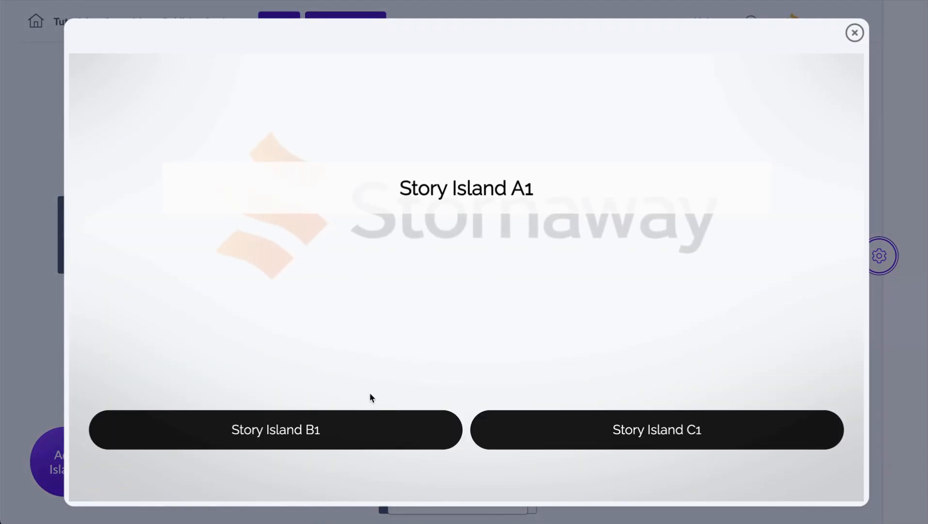
{"action": "left_click", "coordinate": [341, 433]}
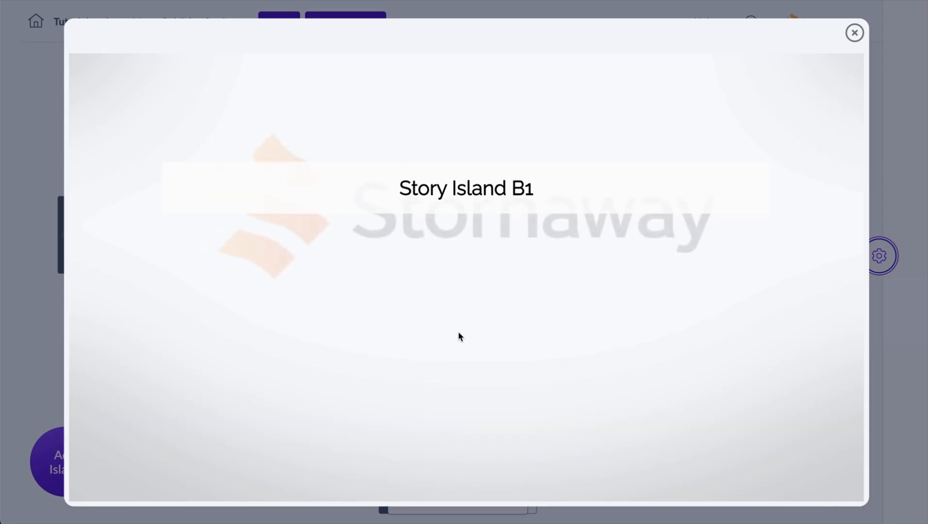
{"action": "left_click", "coordinate": [855, 33]}
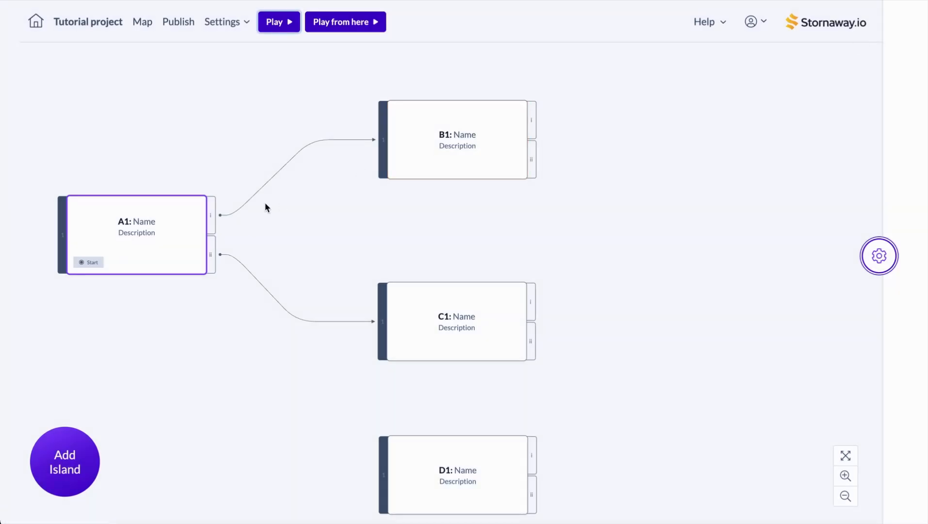
Step: Add a third, unlinked button to island A1 and update the island
{"action": "left_click", "coordinate": [166, 229]}
{"action": "left_click", "coordinate": [864, 255]}
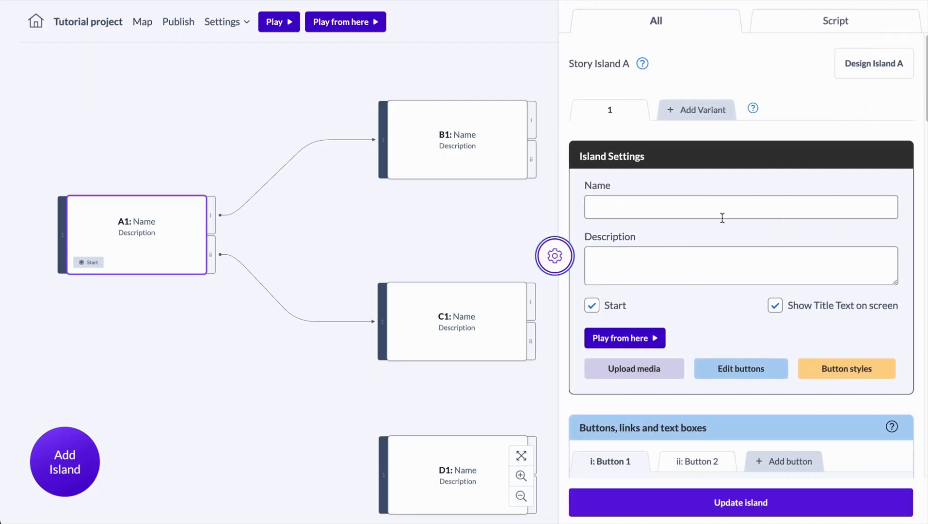
{"action": "scroll", "coordinate": [721, 218], "scroll_direction": "down", "scroll_amount": 3}
{"action": "left_click", "coordinate": [789, 324]}
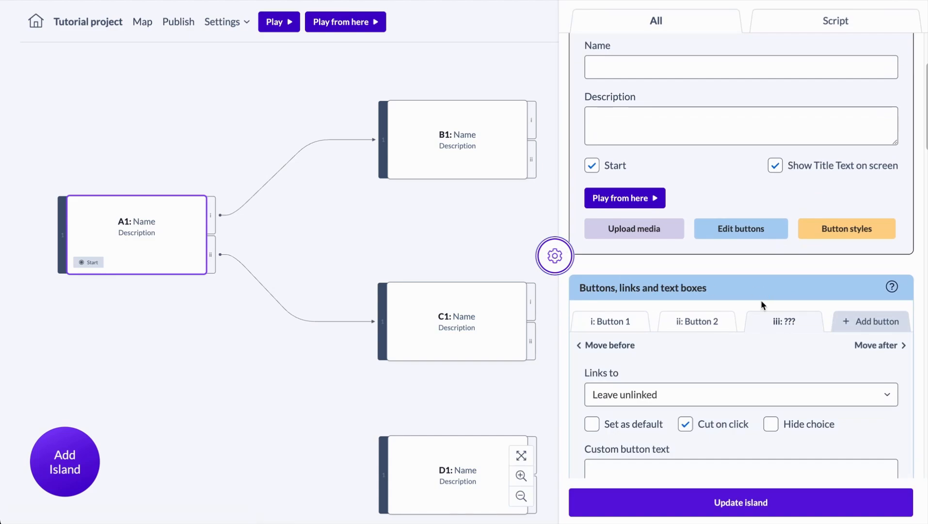
{"action": "scroll", "coordinate": [761, 300], "scroll_direction": "down", "scroll_amount": 1}
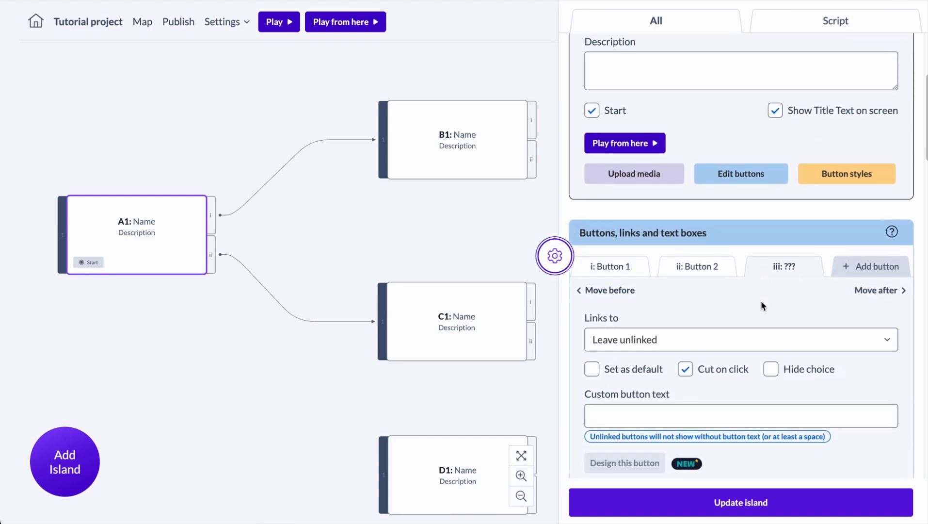
{"action": "left_click", "coordinate": [782, 501]}
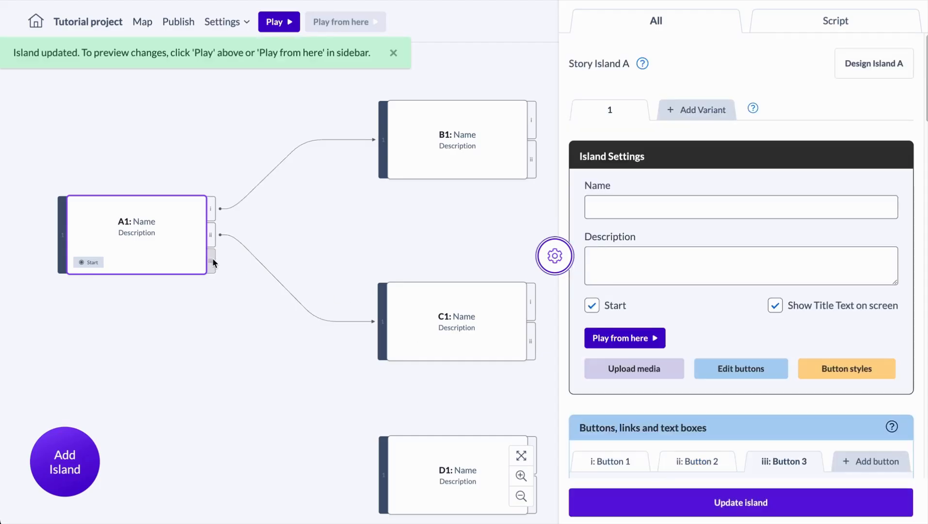
Step: Link island A1's third button to island D1, and move islands C1 and D1 up on the map
{"action": "left_click_drag", "start_coordinate": [213, 262], "coordinate": [380, 459]}
{"action": "left_click_drag", "start_coordinate": [446, 331], "coordinate": [445, 303]}
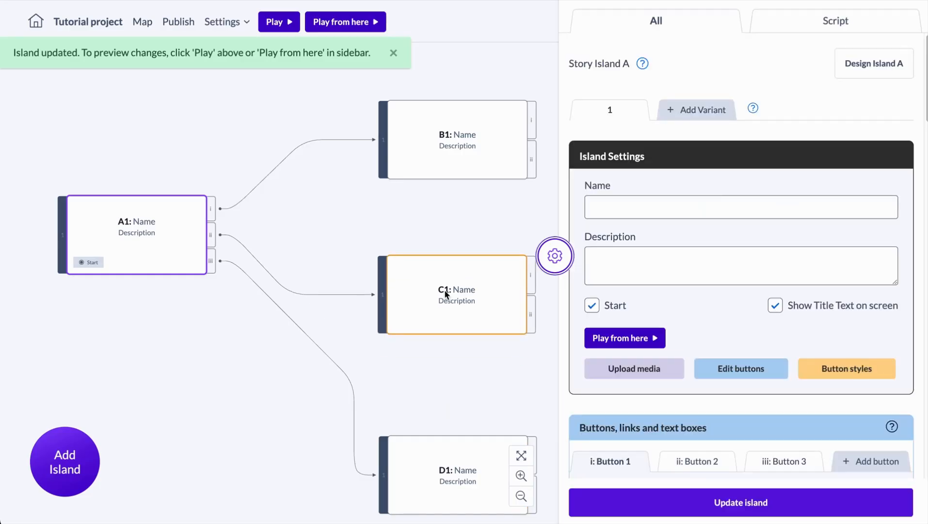
{"action": "left_click_drag", "start_coordinate": [444, 469], "coordinate": [412, 410]}
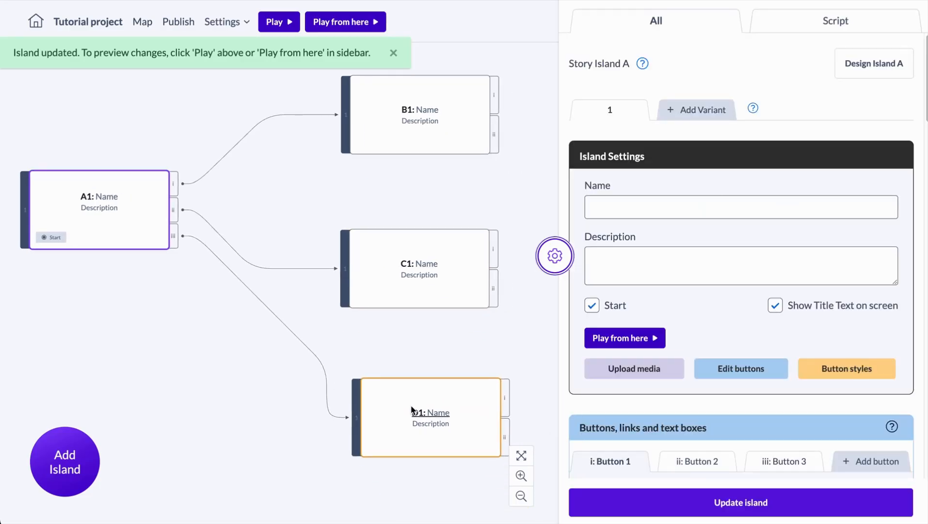
Step: Add a new island, place it to the right of island C1, and link the first buttons of B1, C1 and D1 to it
{"action": "left_click", "coordinate": [97, 452]}
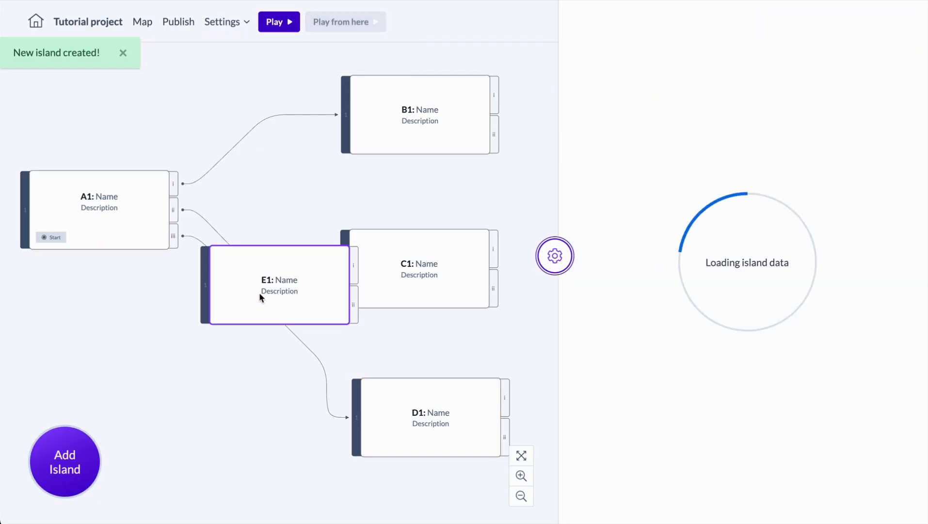
{"action": "left_click_drag", "start_coordinate": [259, 296], "coordinate": [489, 239]}
{"action": "left_click_drag", "start_coordinate": [272, 92], "coordinate": [435, 235]}
{"action": "left_click_drag", "start_coordinate": [272, 251], "coordinate": [433, 209]}
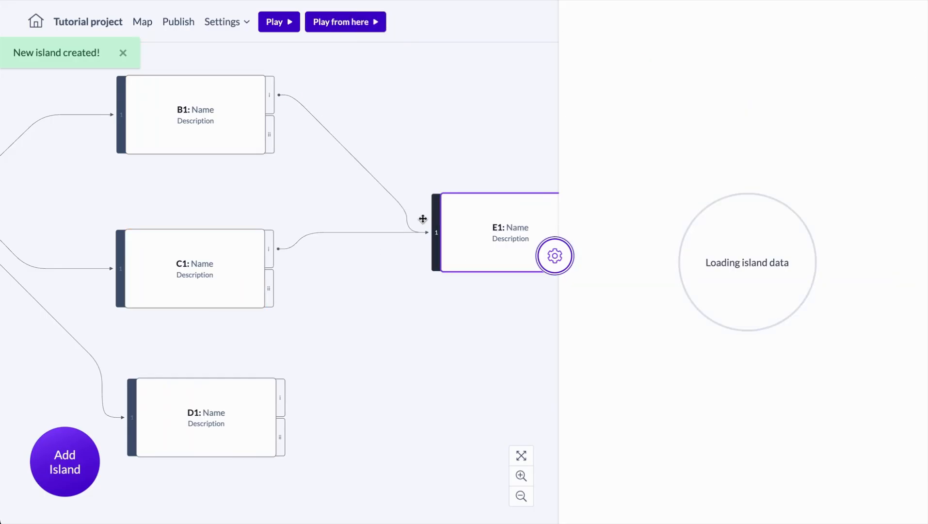
{"action": "left_click_drag", "start_coordinate": [280, 399], "coordinate": [431, 234]}
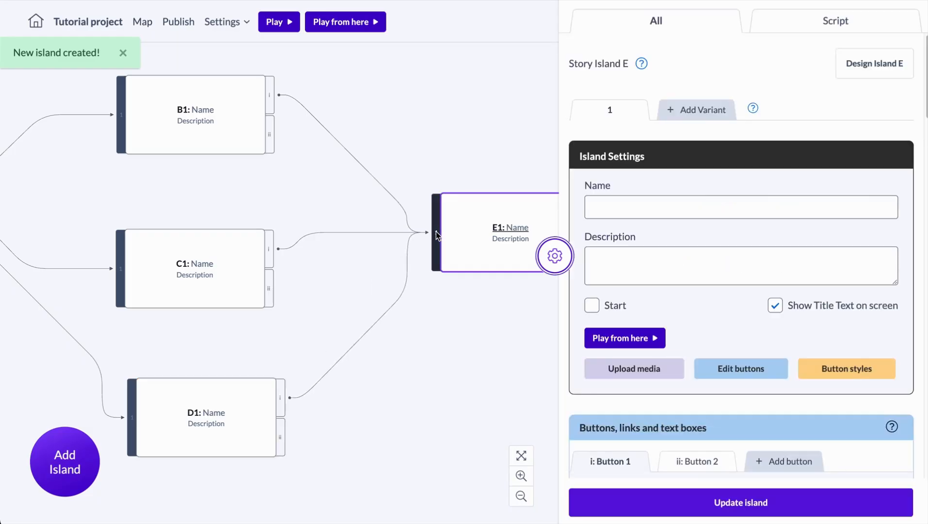
Step: Name island A1 Home, B1 Coffee, C1 Tea and D1 Chocolate
{"action": "scroll", "coordinate": [164, 196], "scroll_direction": "left", "scroll_amount": 5}
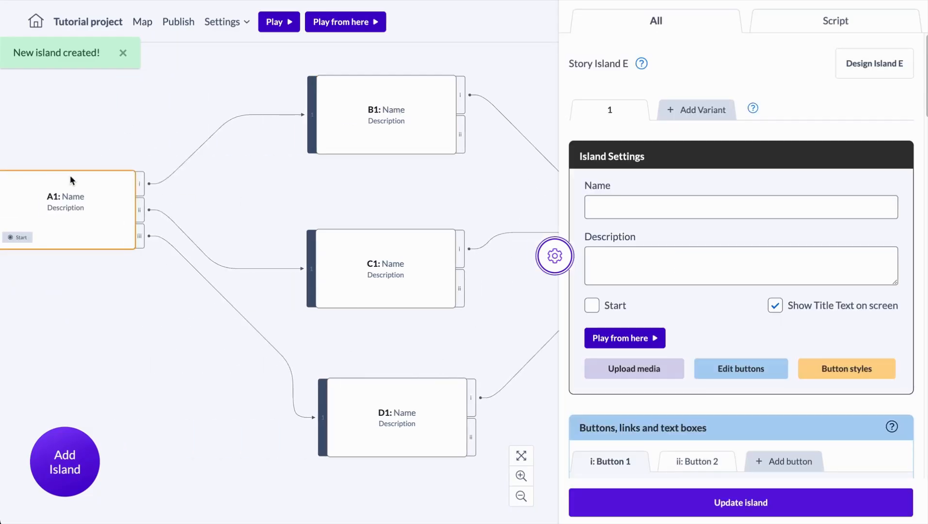
{"action": "left_click", "coordinate": [77, 198]}
{"action": "type", "text": "Home"}
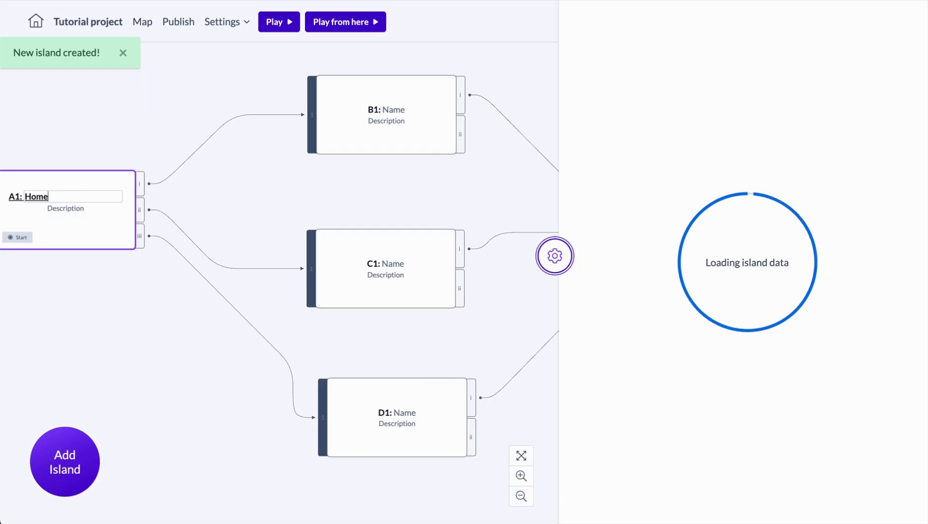
{"action": "key", "text": "Return"}
{"action": "left_click", "coordinate": [393, 110]}
{"action": "type", "text": "Coffee"}
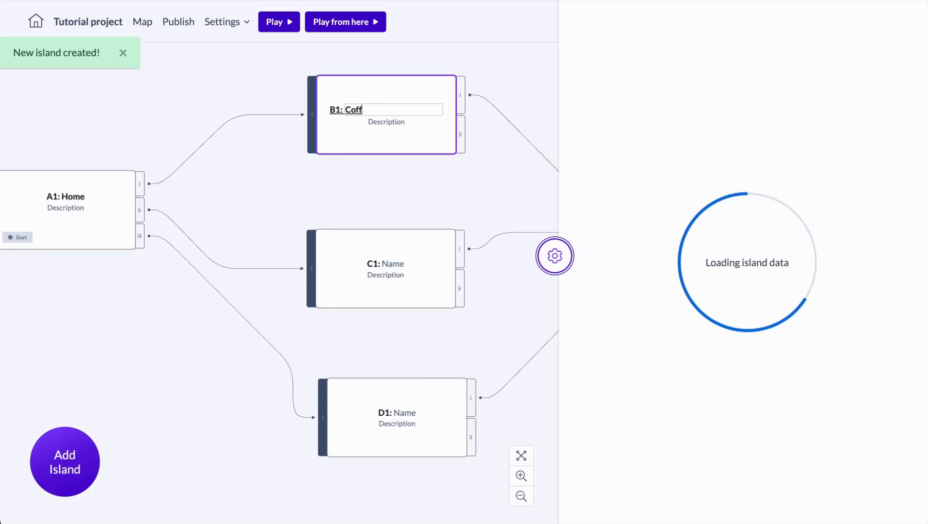
{"action": "key", "text": "Return"}
{"action": "left_click", "coordinate": [393, 263]}
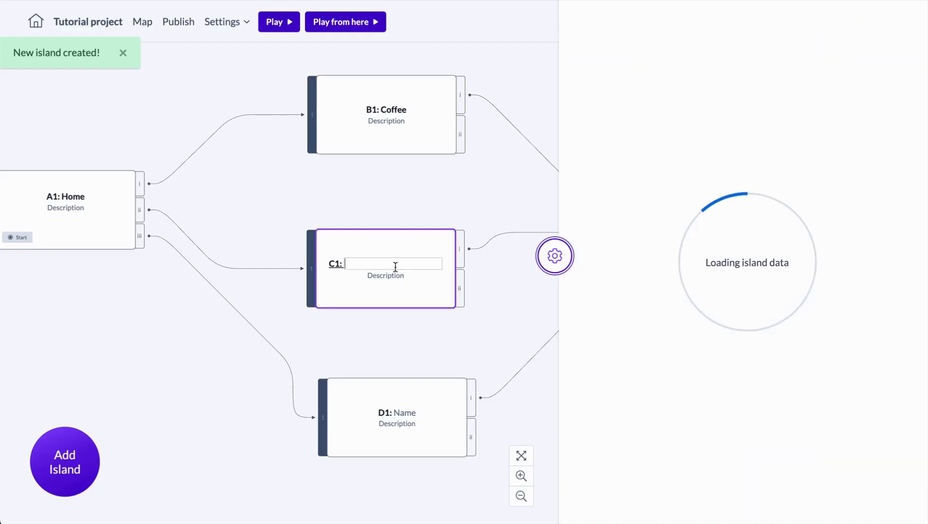
{"action": "type", "text": "Tea"}
{"action": "left_click", "coordinate": [404, 413]}
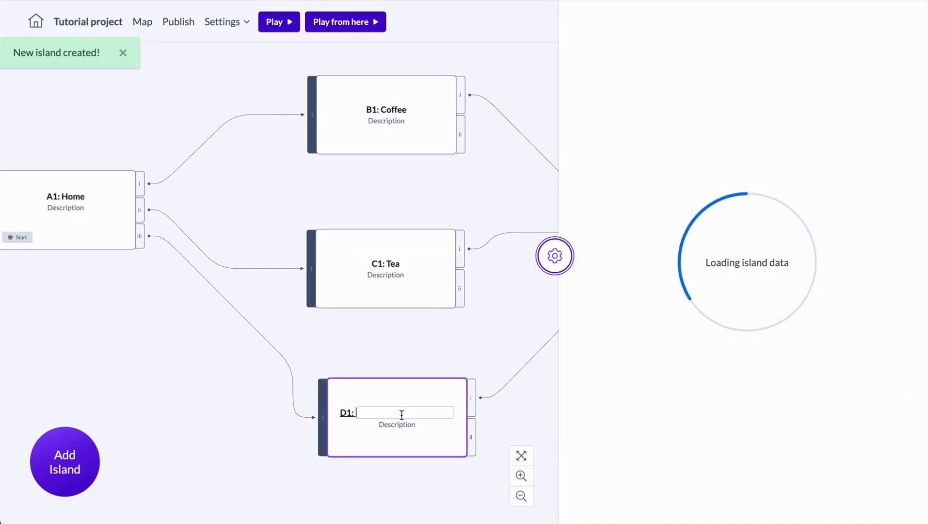
{"action": "type", "text": "Chocolate"}
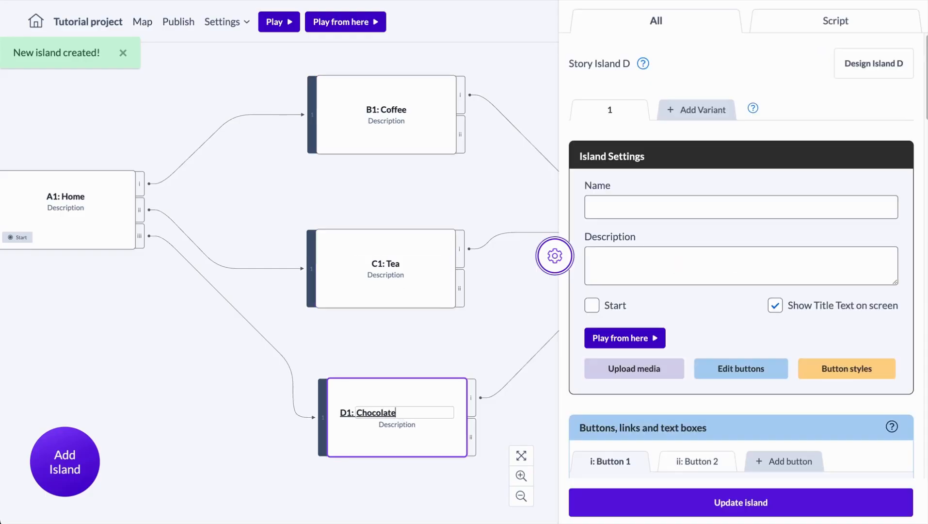
{"action": "key", "text": "Return"}
Step: Name island E1 Goodbye
{"action": "left_click", "coordinate": [454, 225]}
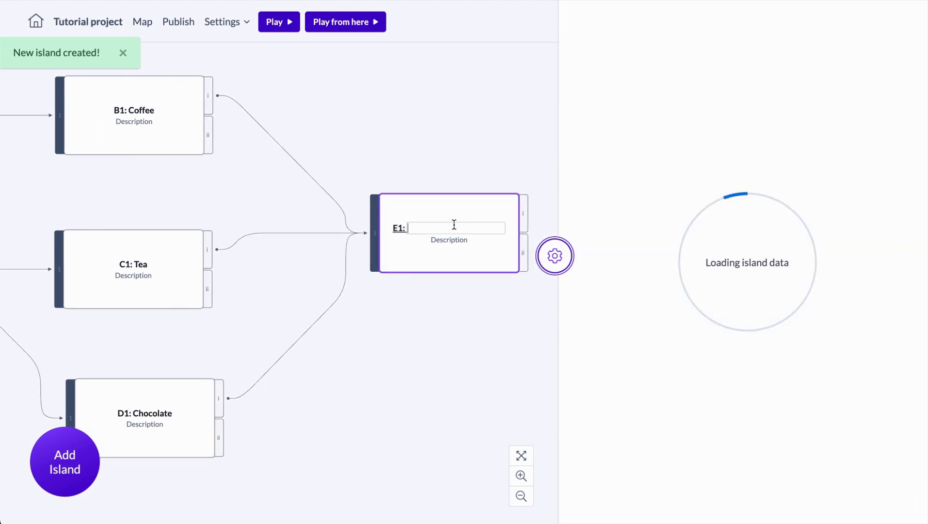
{"action": "type", "text": "Goodbye"}
{"action": "key", "text": "Return"}
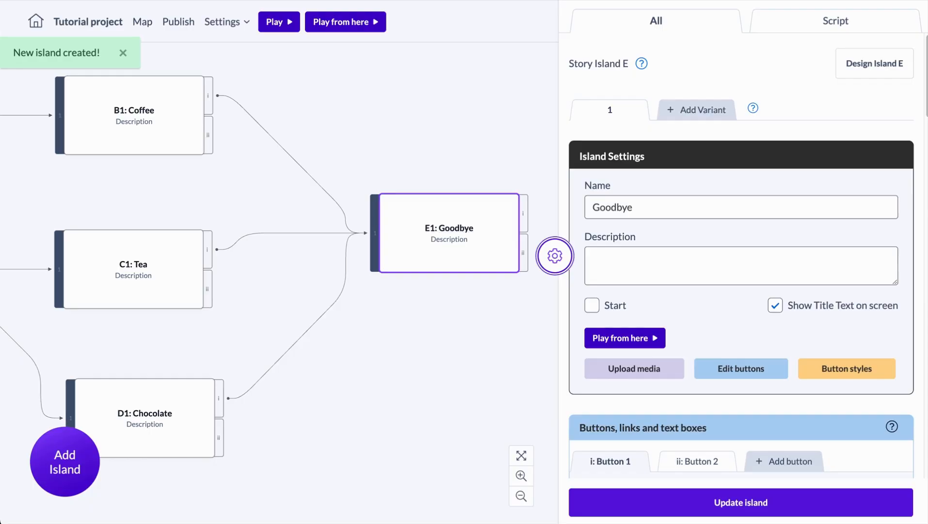
Step: Preview the project from Home, follow the Coffee choice, and close the preview
{"action": "left_click", "coordinate": [289, 29]}
{"action": "left_click", "coordinate": [100, 467]}
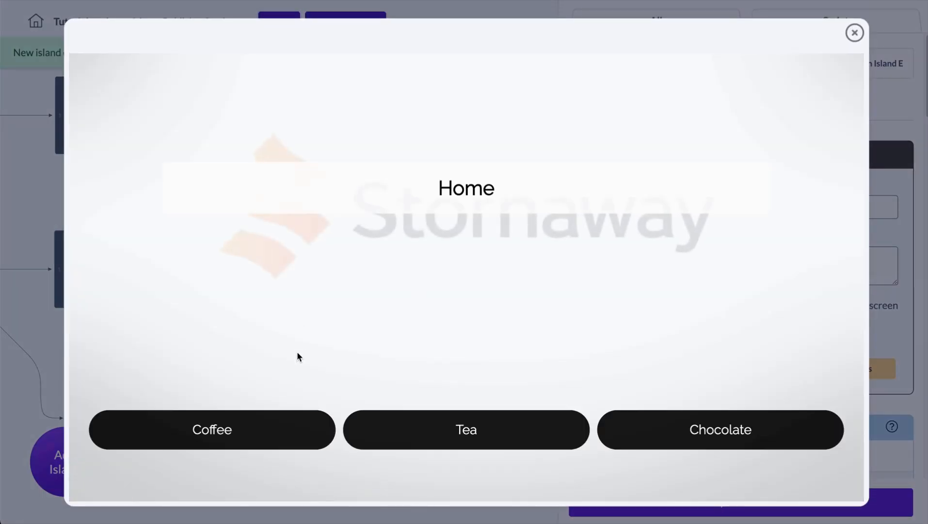
{"action": "left_click", "coordinate": [303, 433]}
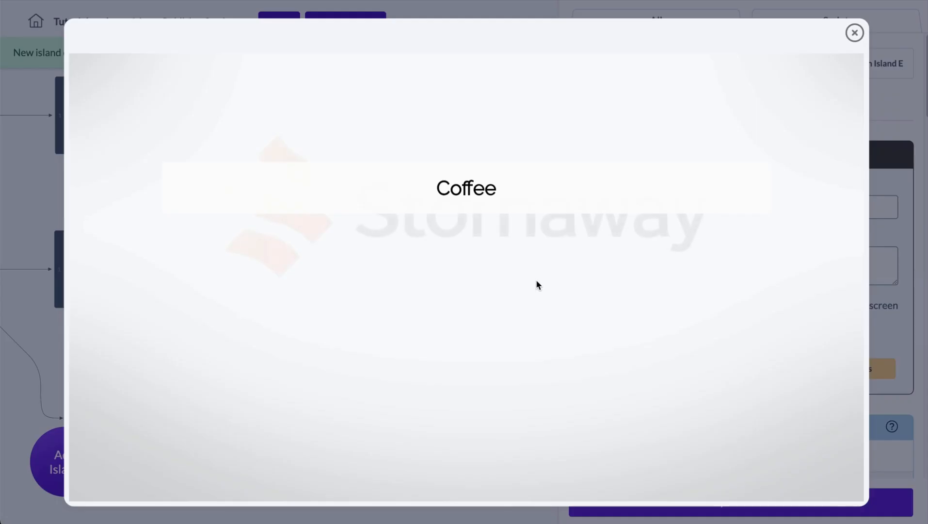
{"action": "left_click", "coordinate": [475, 419]}
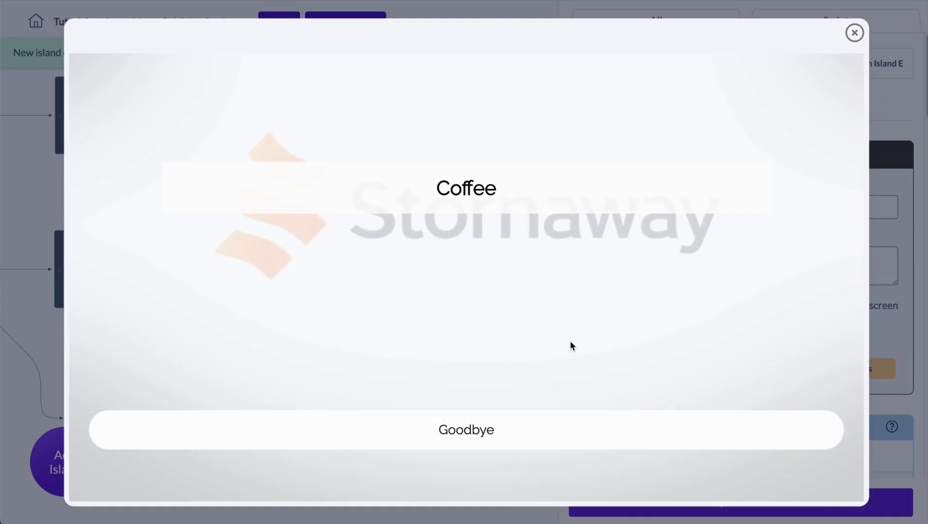
{"action": "left_click", "coordinate": [855, 33]}
Step: Link island B1's second button to island C1 and C1's second button to island D1
{"action": "scroll", "coordinate": [385, 196], "scroll_direction": "left", "scroll_amount": 6}
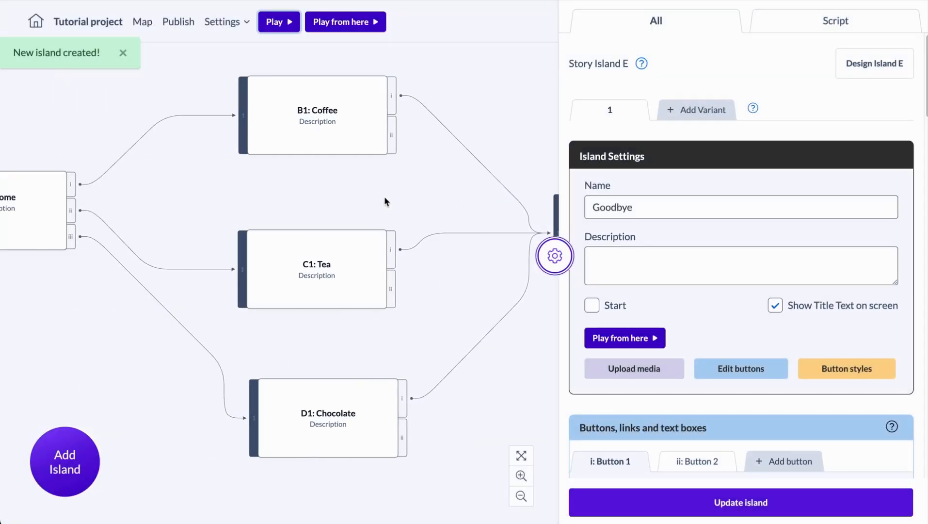
{"action": "left_click_drag", "start_coordinate": [497, 160], "coordinate": [291, 432]}
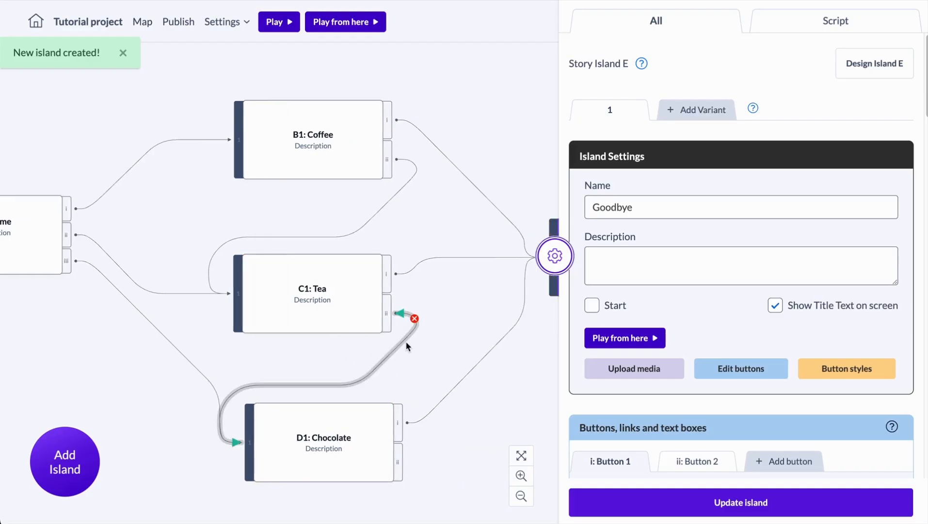
{"action": "left_click", "coordinate": [522, 458]}
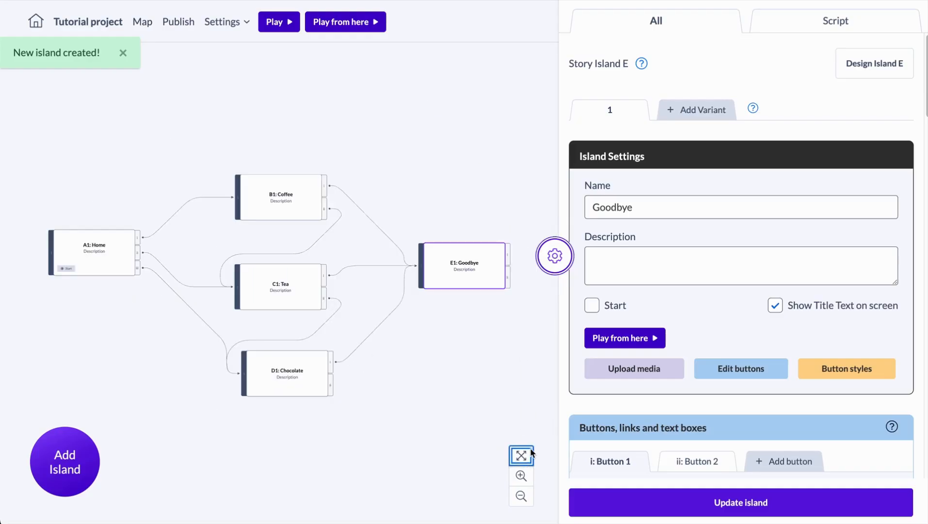
{"action": "left_click", "coordinate": [521, 476]}
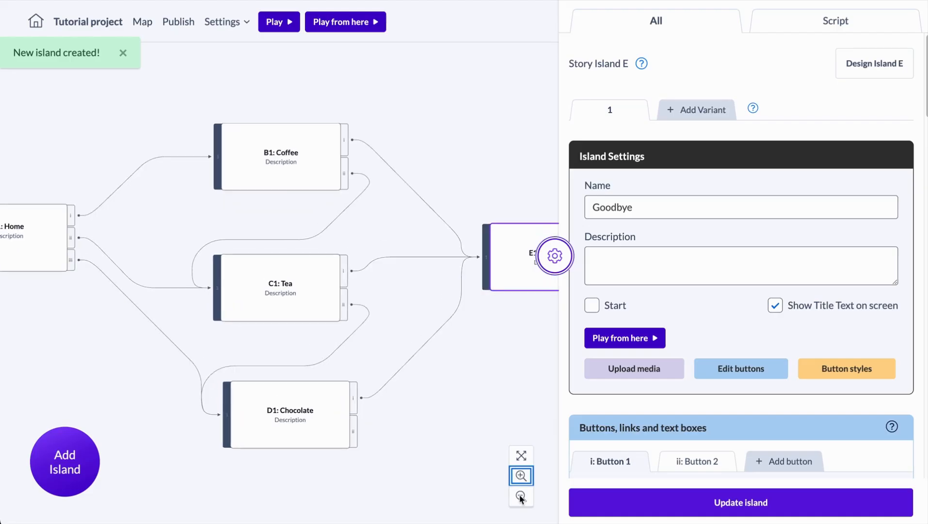
{"action": "left_click", "coordinate": [521, 496]}
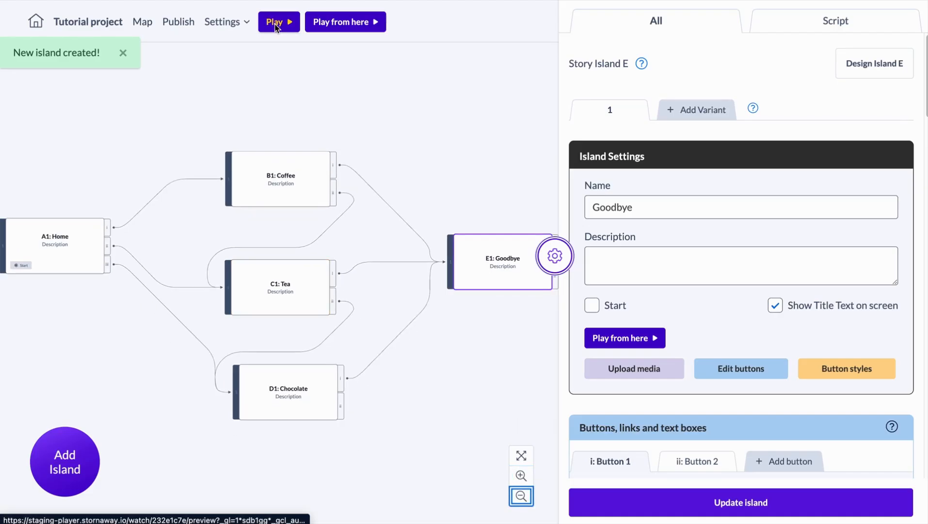
Step: Play the project to check the Home screen's choices, and close the player
{"action": "left_click", "coordinate": [275, 22]}
{"action": "left_click", "coordinate": [104, 472]}
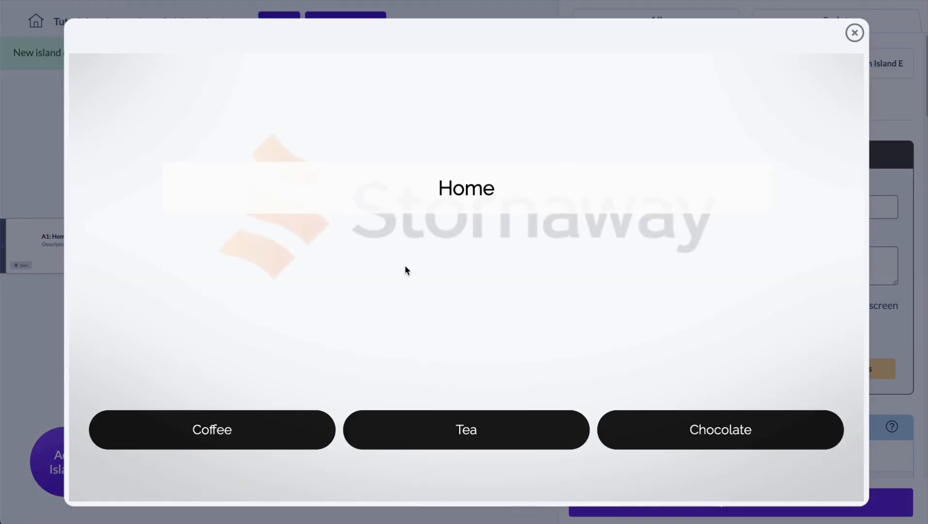
{"action": "left_click", "coordinate": [854, 32]}
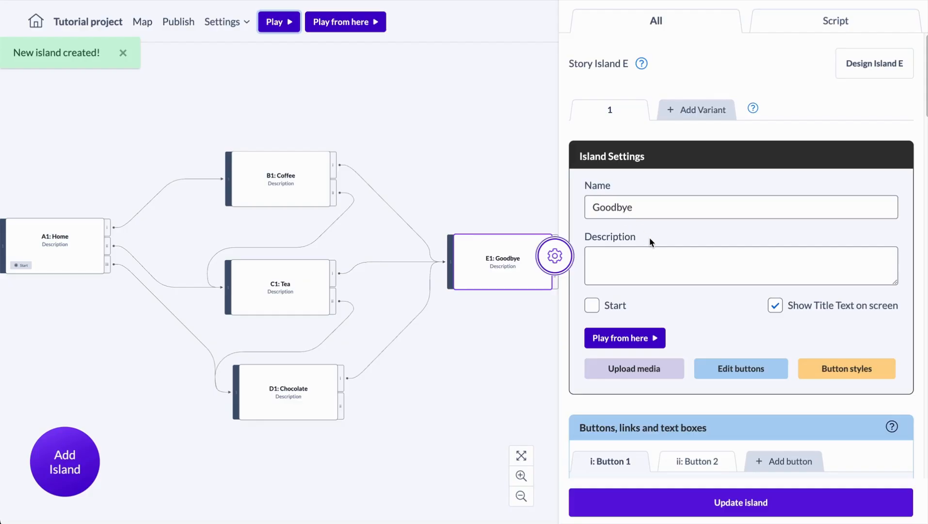
Step: Look through the Image and Voyager (Beta) media options for the Goodbye island and return its media type to Video
{"action": "scroll", "coordinate": [650, 238], "scroll_direction": "down", "scroll_amount": 3}
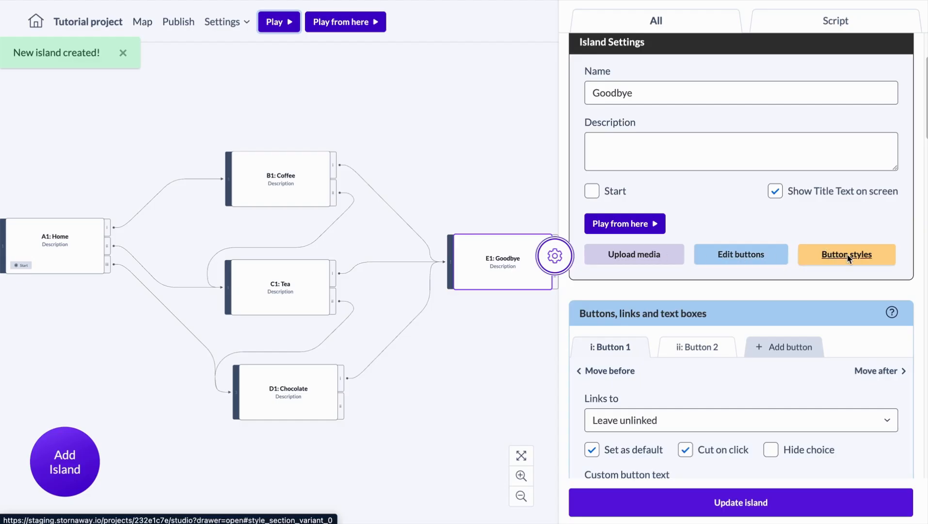
{"action": "left_click", "coordinate": [643, 256]}
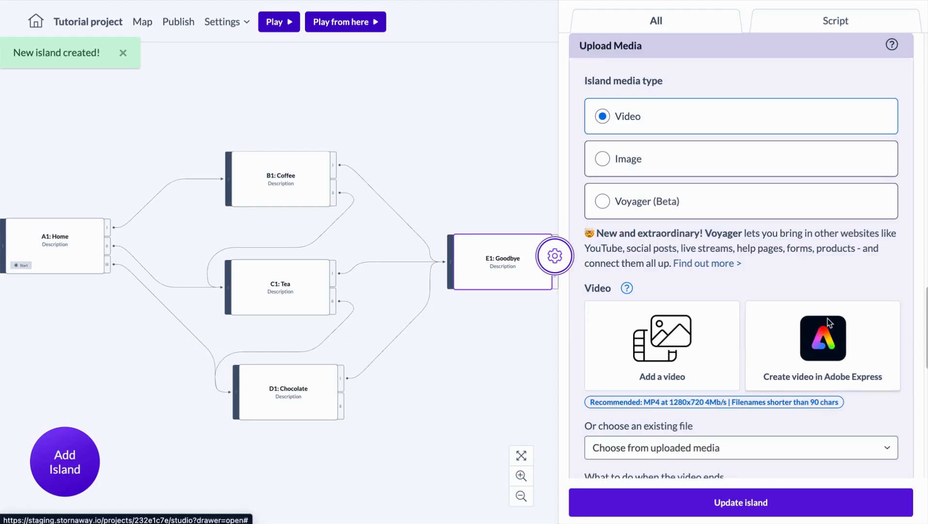
{"action": "left_click", "coordinate": [682, 158]}
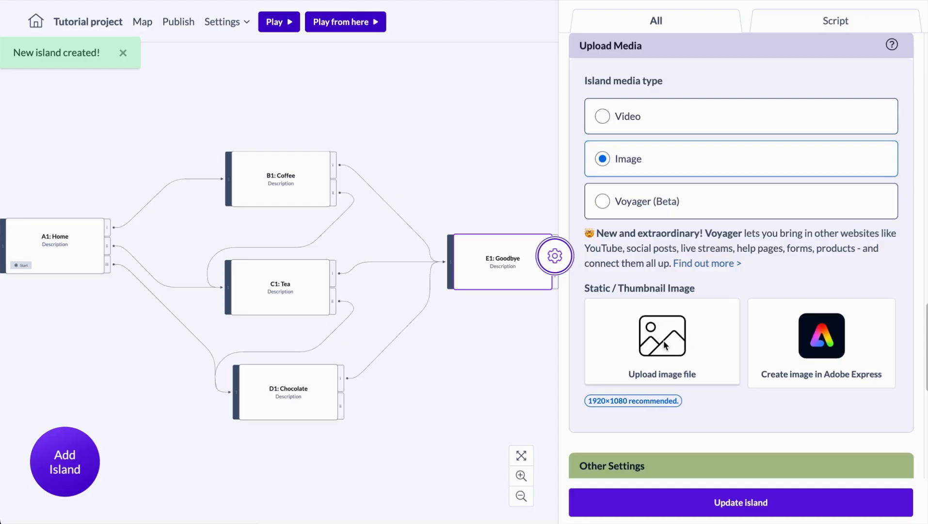
{"action": "left_click", "coordinate": [681, 201]}
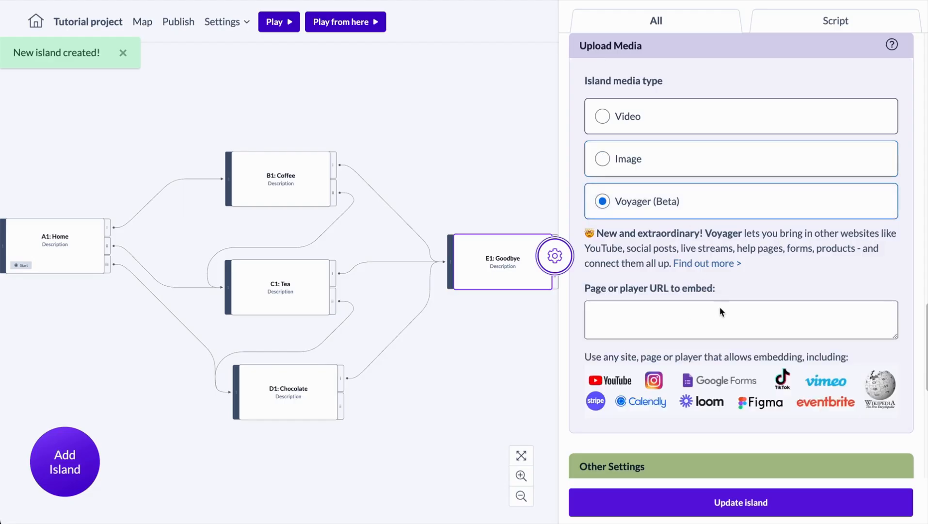
{"action": "left_click", "coordinate": [659, 129]}
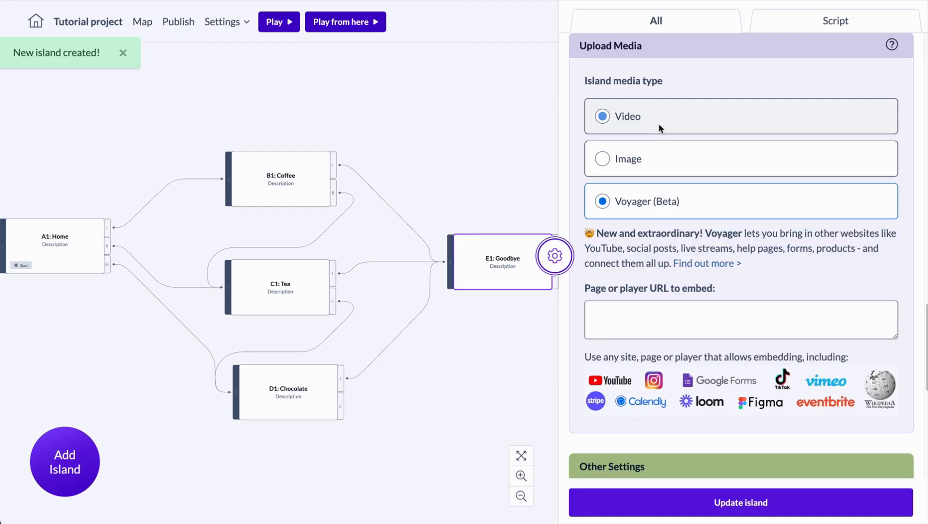
{"action": "left_click", "coordinate": [658, 123]}
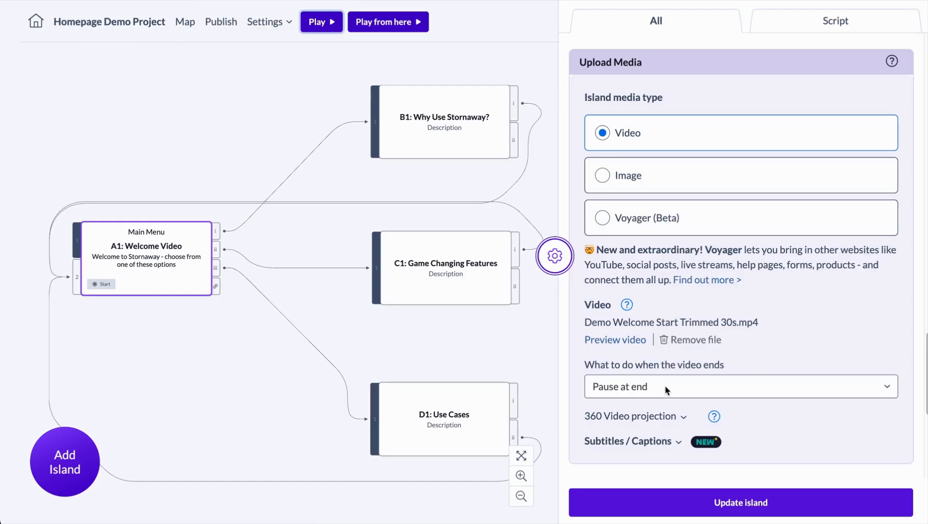
Step: Play the Homepage Demo Project to view its Choose Now screen, and close the player
{"action": "scroll", "coordinate": [687, 303], "scroll_direction": "up", "scroll_amount": 3}
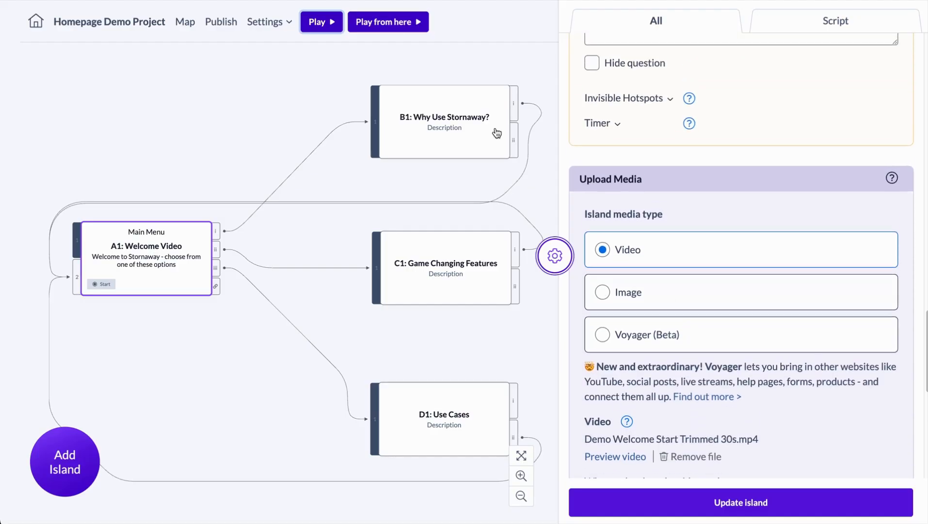
{"action": "left_click", "coordinate": [331, 25]}
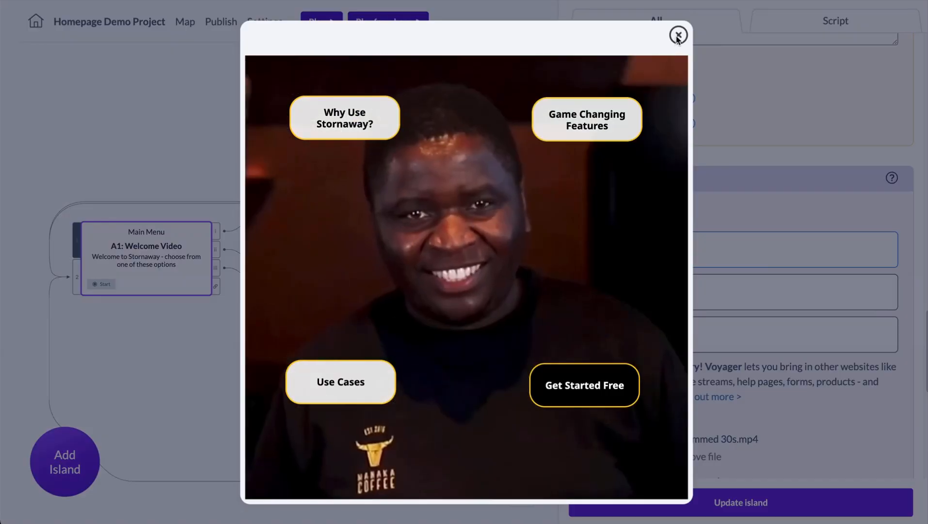
{"action": "left_click", "coordinate": [678, 35]}
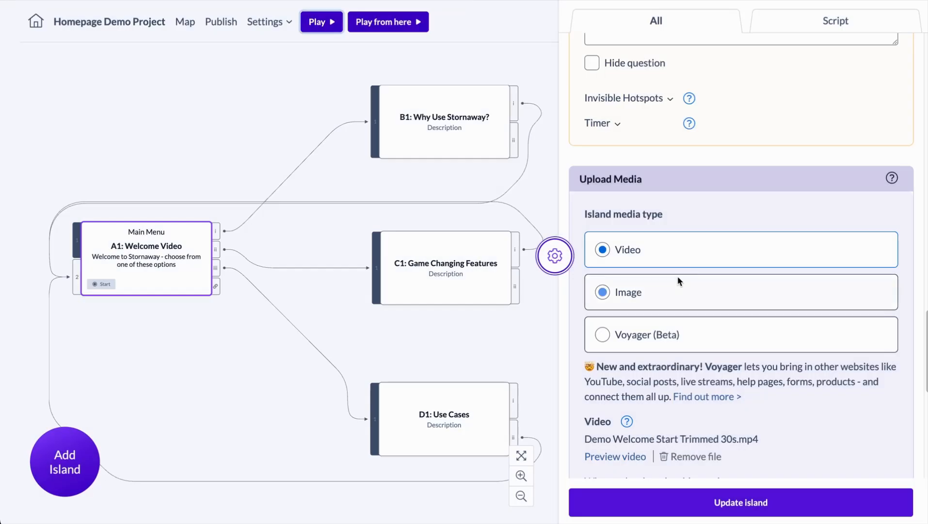
Step: Review the display time and available button styles for island A1, keeping Custom Button Positions
{"action": "scroll", "coordinate": [672, 320], "scroll_direction": "up", "scroll_amount": 8}
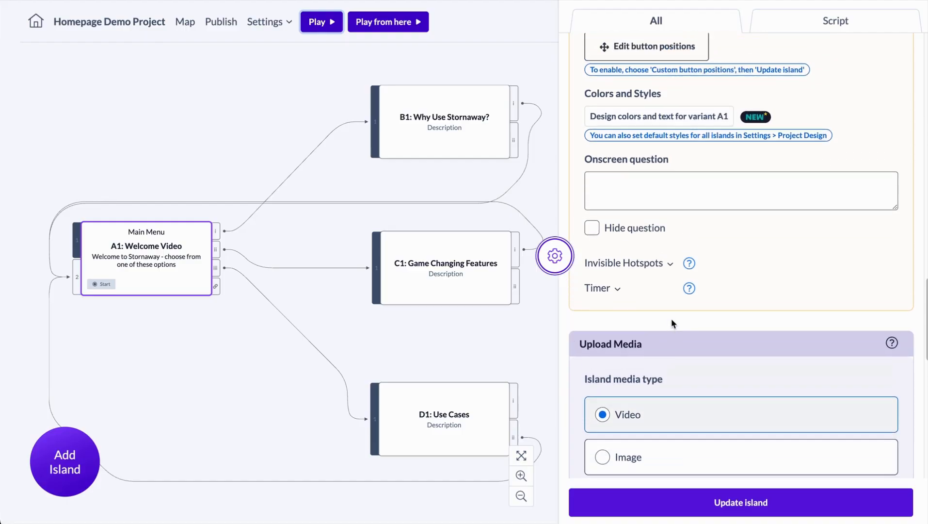
{"action": "scroll", "coordinate": [673, 322], "scroll_direction": "up", "scroll_amount": 10}
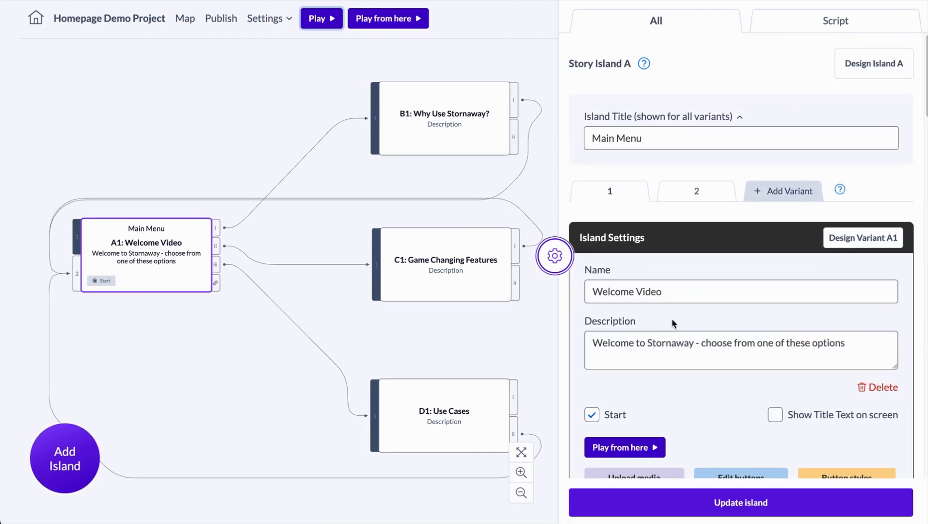
{"action": "scroll", "coordinate": [672, 323], "scroll_direction": "down", "scroll_amount": 2}
{"action": "left_click", "coordinate": [827, 391]}
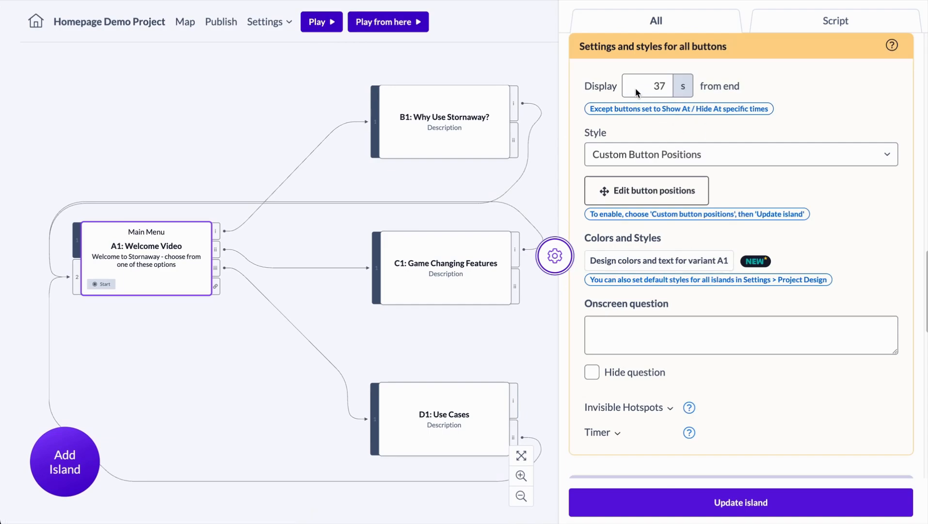
{"action": "left_click_drag", "start_coordinate": [638, 86], "coordinate": [659, 86]}
{"action": "left_click", "coordinate": [672, 154]}
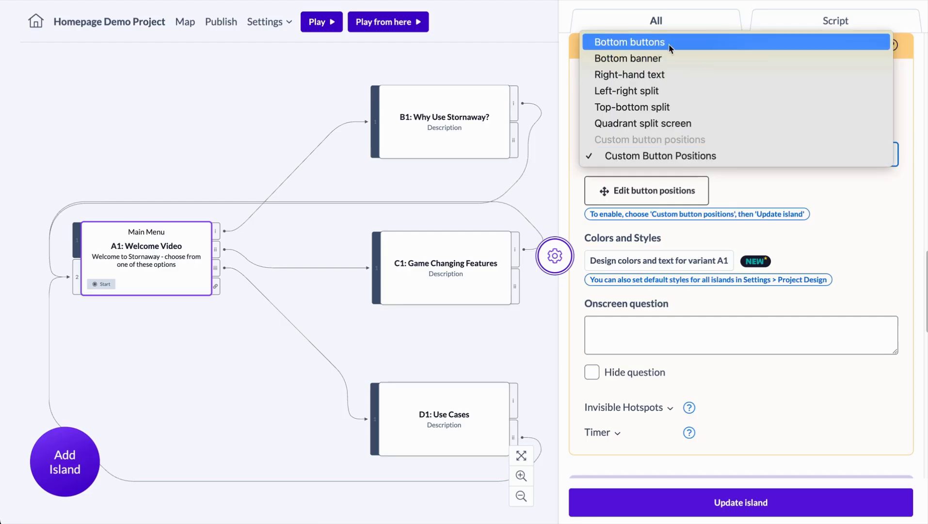
{"action": "left_click", "coordinate": [670, 156]}
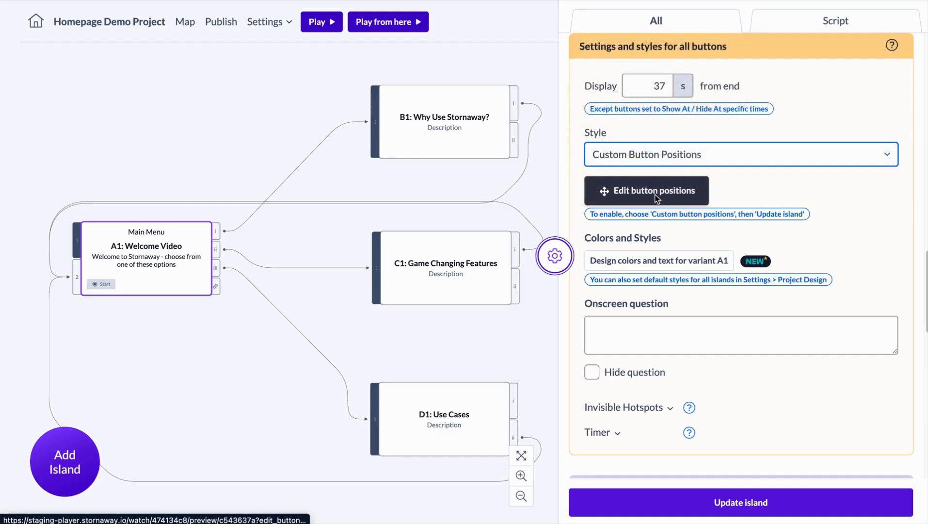
Step: Reposition the Why Use Stornaway? button slightly in island A1's custom button layout and close the position editor
{"action": "left_click", "coordinate": [654, 195]}
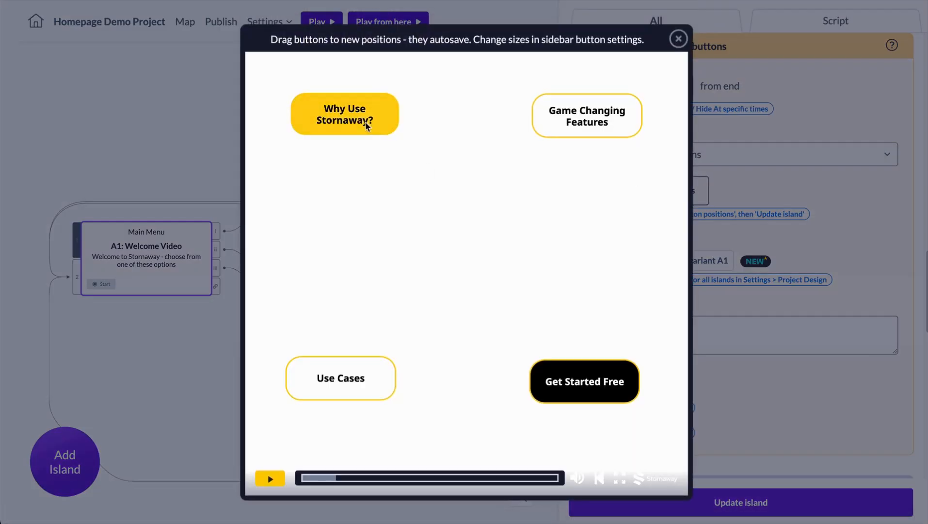
{"action": "mouse_move", "coordinate": [361, 125]}
{"action": "left_mouse_down"}
{"action": "mouse_move", "coordinate": [392, 124]}
{"action": "mouse_move", "coordinate": [361, 124]}
{"action": "left_mouse_up"}
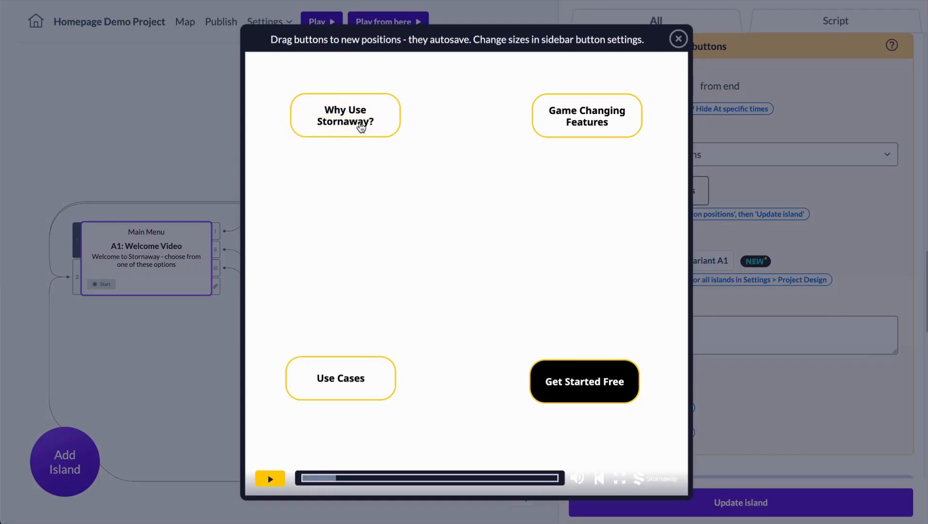
{"action": "left_click", "coordinate": [679, 37]}
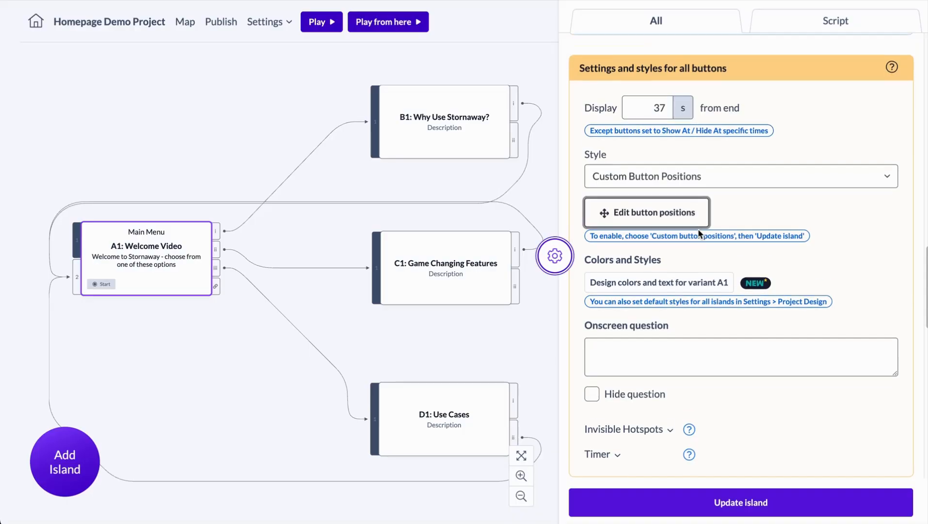
Step: Examine island B1's Main Menu button settings, including its link, custom text, show and hide times, and size
{"action": "scroll", "coordinate": [697, 229], "scroll_direction": "up", "scroll_amount": 5}
{"action": "left_click", "coordinate": [447, 134]}
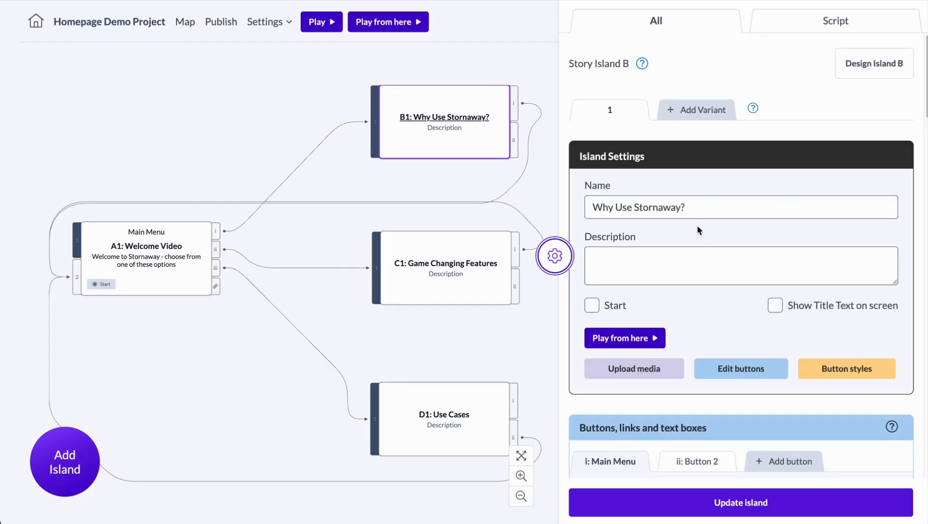
{"action": "scroll", "coordinate": [697, 225], "scroll_direction": "down", "scroll_amount": 10}
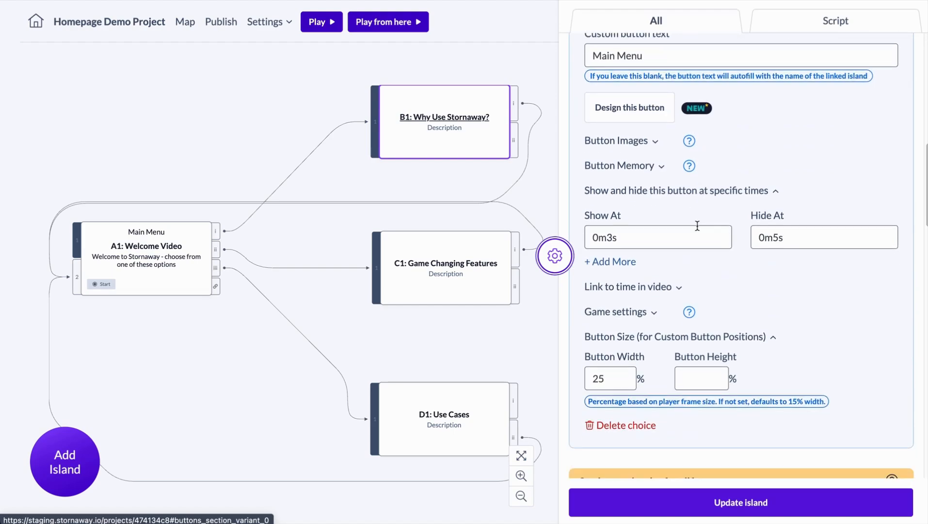
{"action": "scroll", "coordinate": [697, 225], "scroll_direction": "up", "scroll_amount": 3}
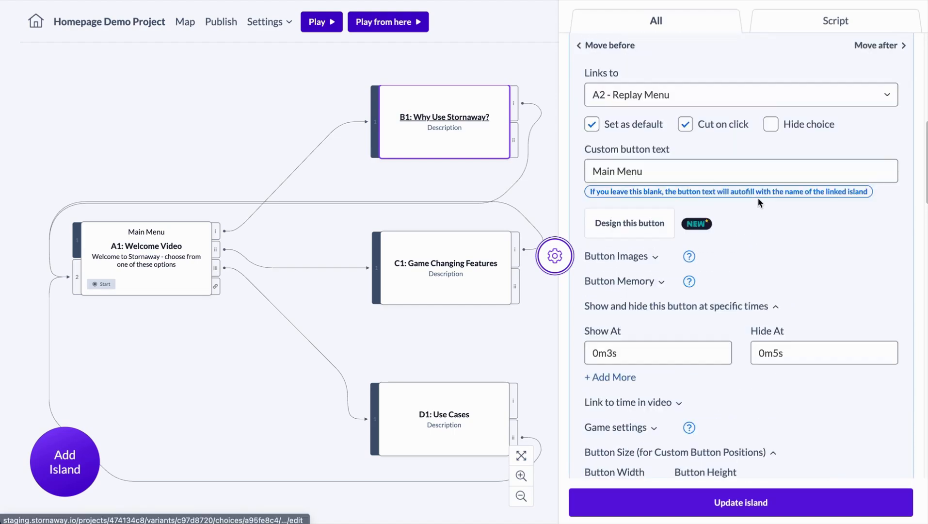
{"action": "scroll", "coordinate": [758, 200], "scroll_direction": "up", "scroll_amount": 8}
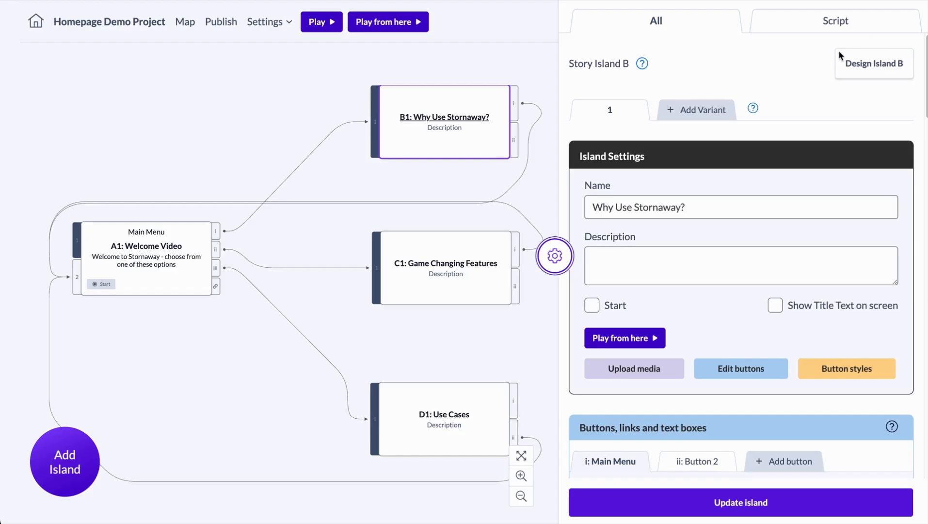
Step: Open the project-wide design styles and keep Noto Sans as the project font family
{"action": "left_click", "coordinate": [268, 21]}
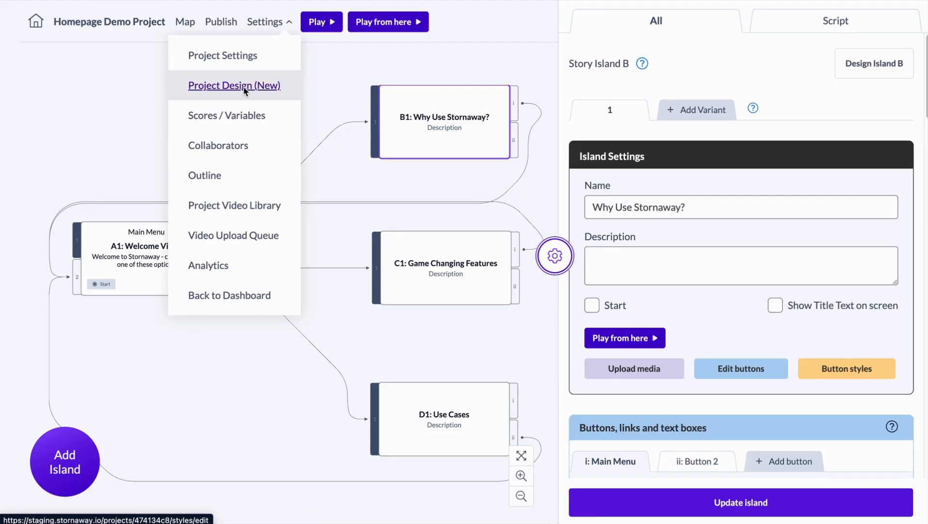
{"action": "left_click", "coordinate": [265, 26]}
{"action": "left_click", "coordinate": [265, 25]}
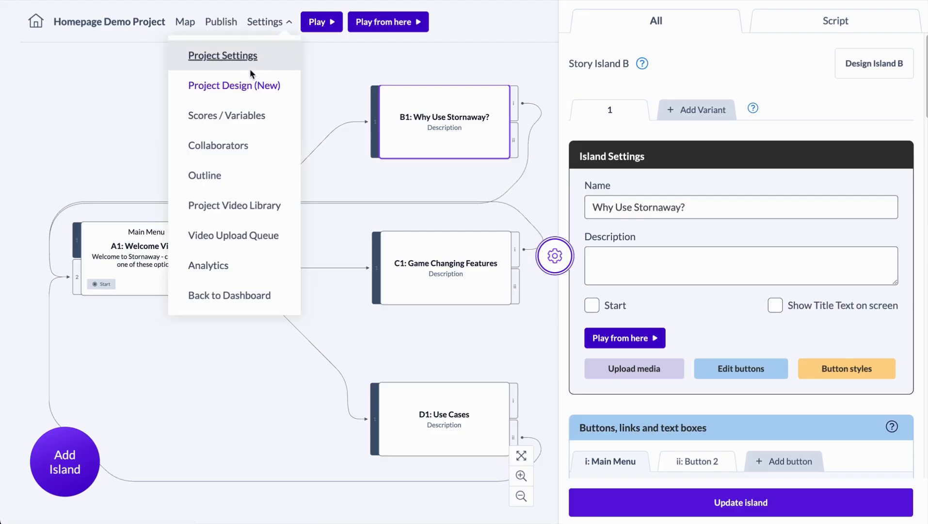
{"action": "left_click", "coordinate": [246, 86]}
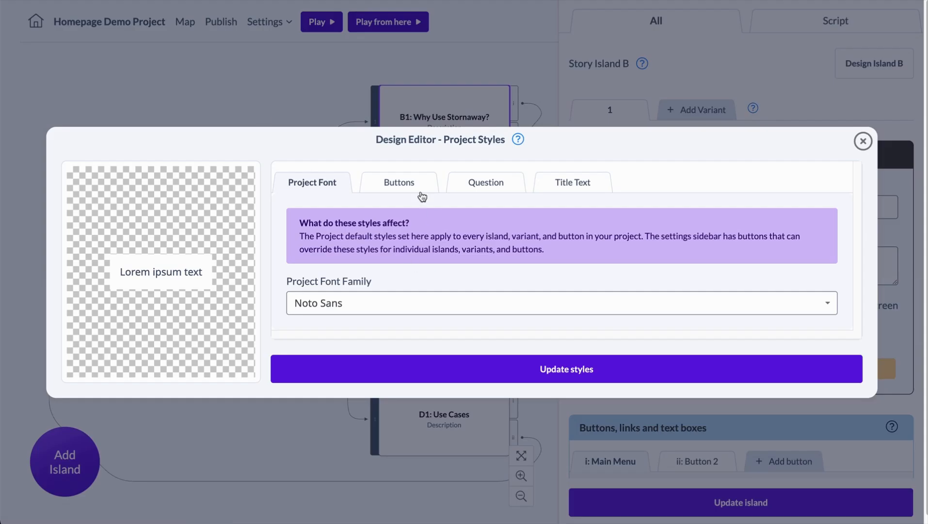
{"action": "left_click", "coordinate": [367, 306]}
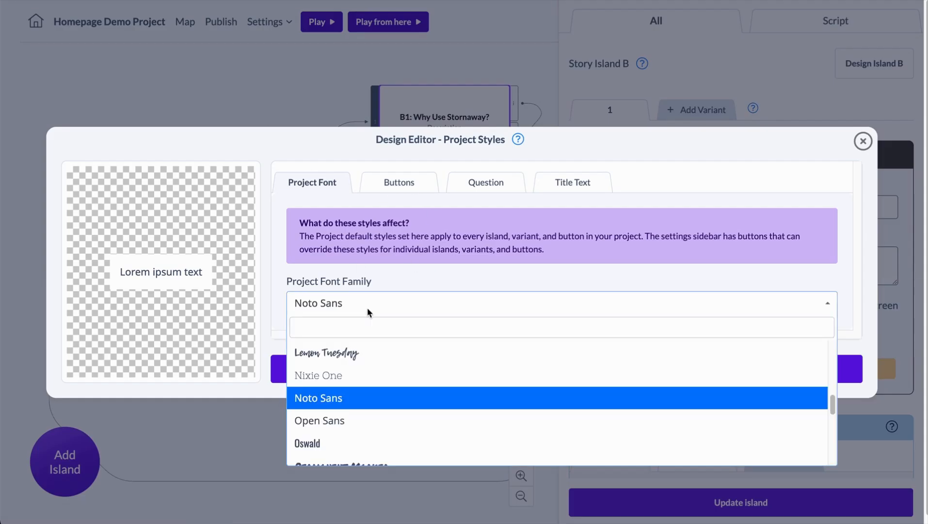
{"action": "left_click", "coordinate": [383, 405]}
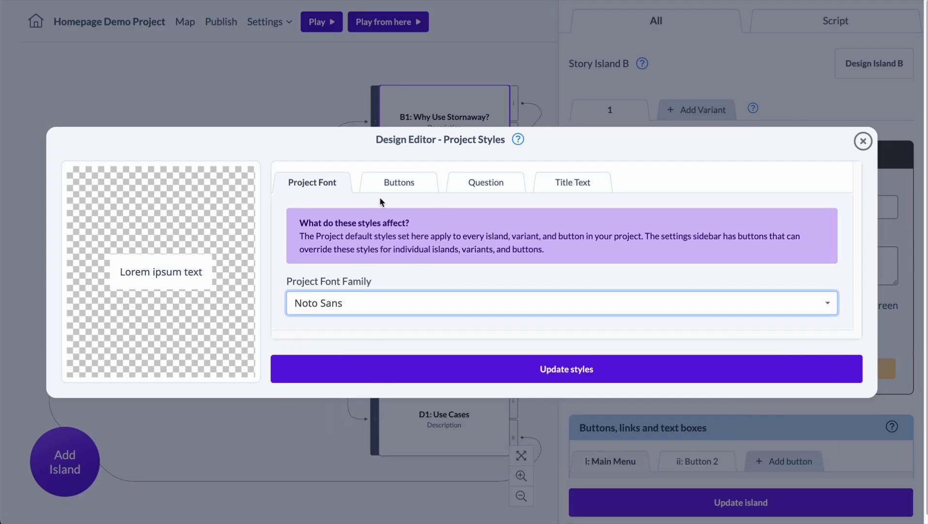
Step: Review the project's default button styles, including font, colour, border and hover options
{"action": "left_click", "coordinate": [399, 183]}
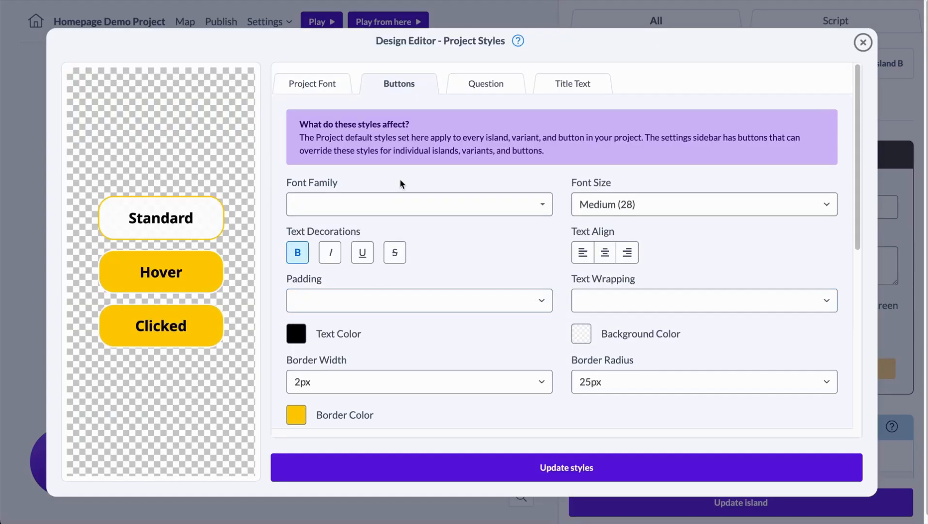
{"action": "scroll", "coordinate": [550, 239], "scroll_direction": "down", "scroll_amount": 2}
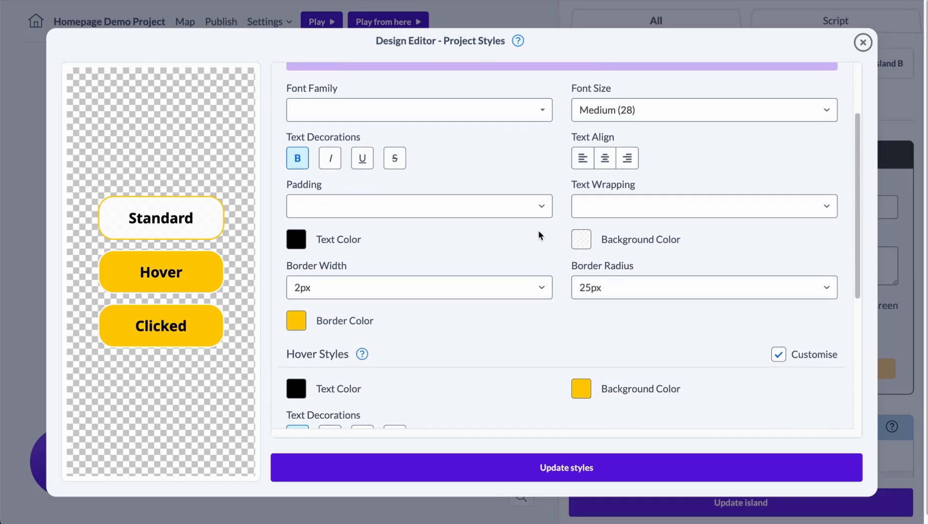
{"action": "scroll", "coordinate": [325, 289], "scroll_direction": "down", "scroll_amount": 2}
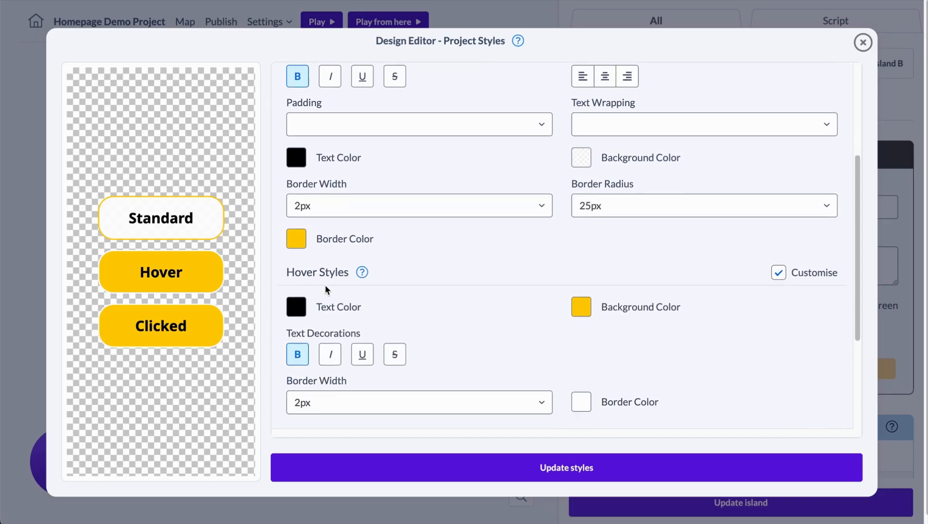
{"action": "scroll", "coordinate": [325, 289], "scroll_direction": "up", "scroll_amount": 2}
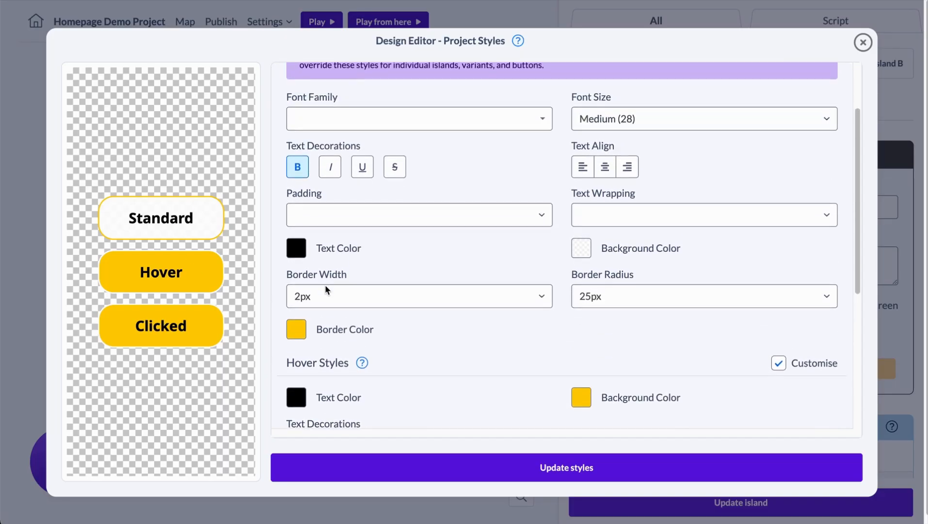
Step: Try a 0px border radius on the project's default buttons, and restore it to 25px
{"action": "left_click", "coordinate": [616, 297]}
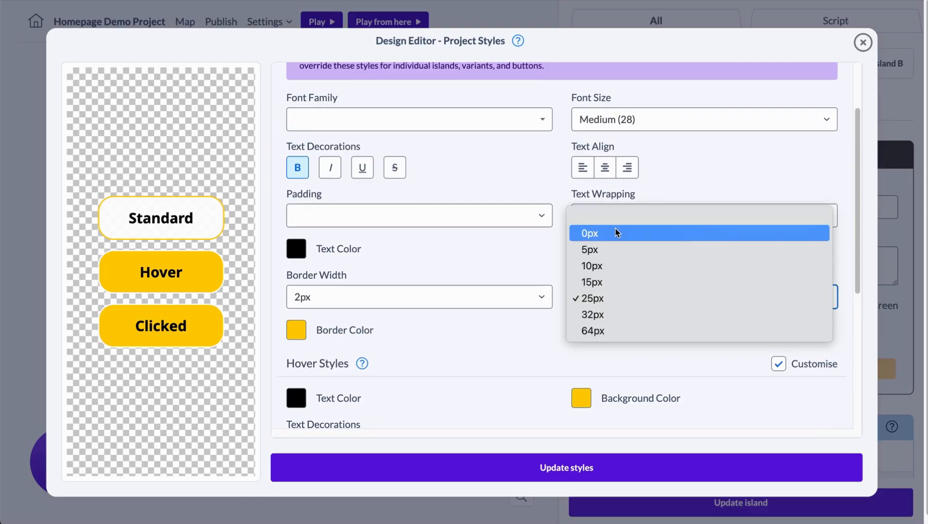
{"action": "left_click", "coordinate": [616, 233]}
{"action": "left_click", "coordinate": [613, 291]}
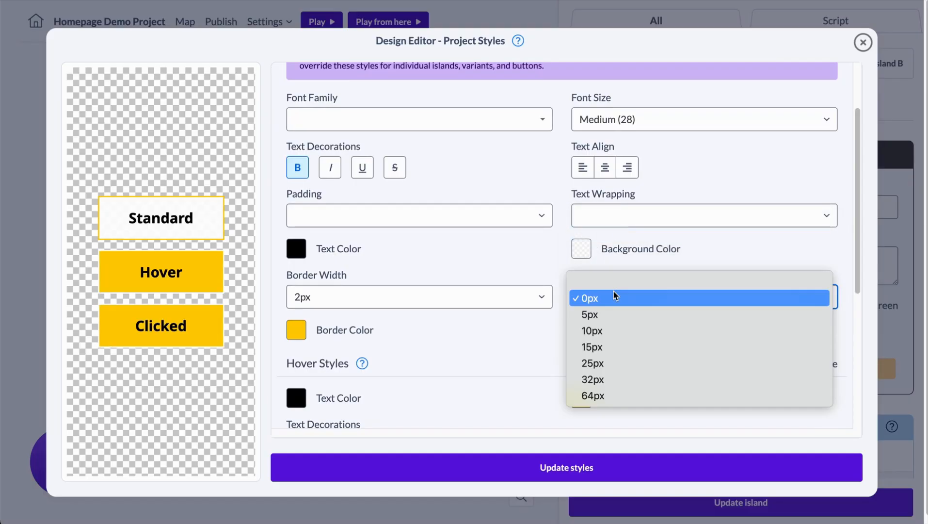
{"action": "left_click", "coordinate": [610, 363]}
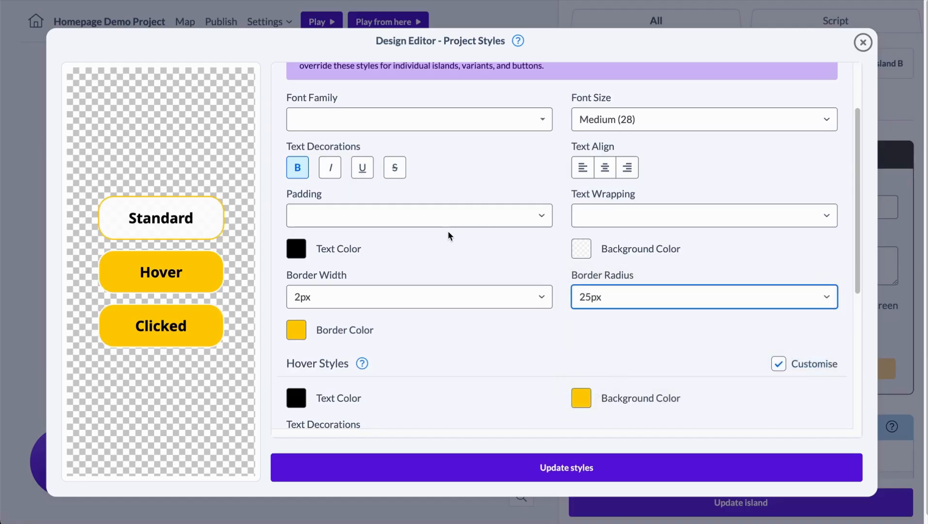
Step: Make the white background color of the project's standard buttons fully opaque and save the color
{"action": "left_click", "coordinate": [585, 246]}
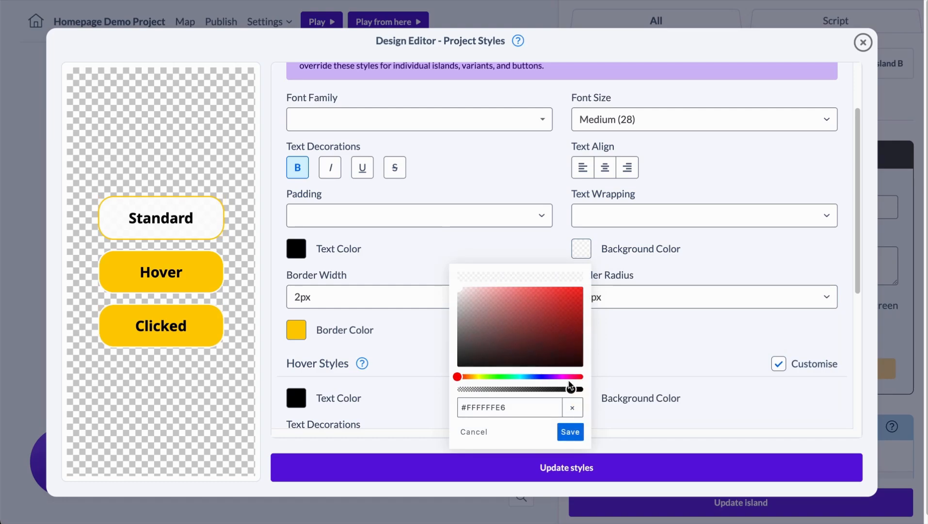
{"action": "mouse_move", "coordinate": [570, 389]}
{"action": "left_mouse_down"}
{"action": "mouse_move", "coordinate": [521, 389]}
{"action": "mouse_move", "coordinate": [583, 389]}
{"action": "left_mouse_up"}
{"action": "left_click", "coordinate": [581, 431]}
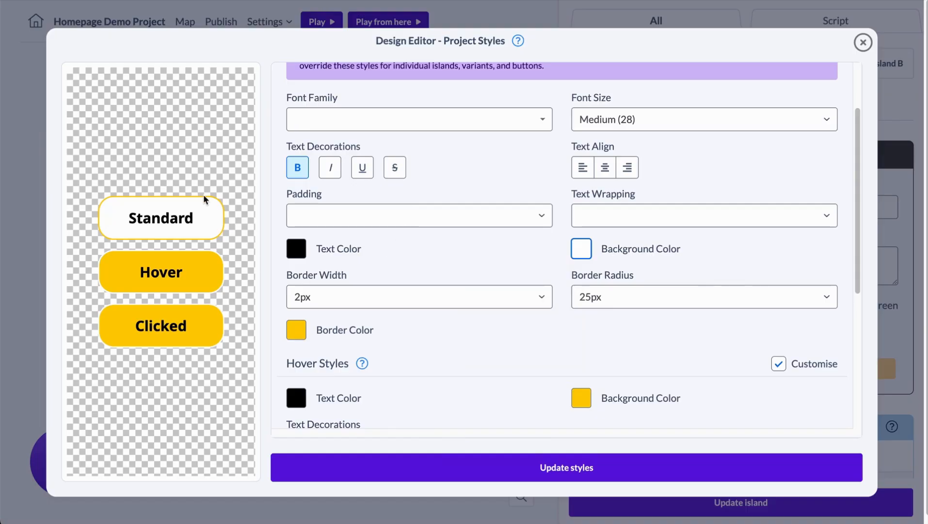
Step: Try a 6px border width on the project's standard buttons, and return it to 2px
{"action": "left_click", "coordinate": [301, 296]}
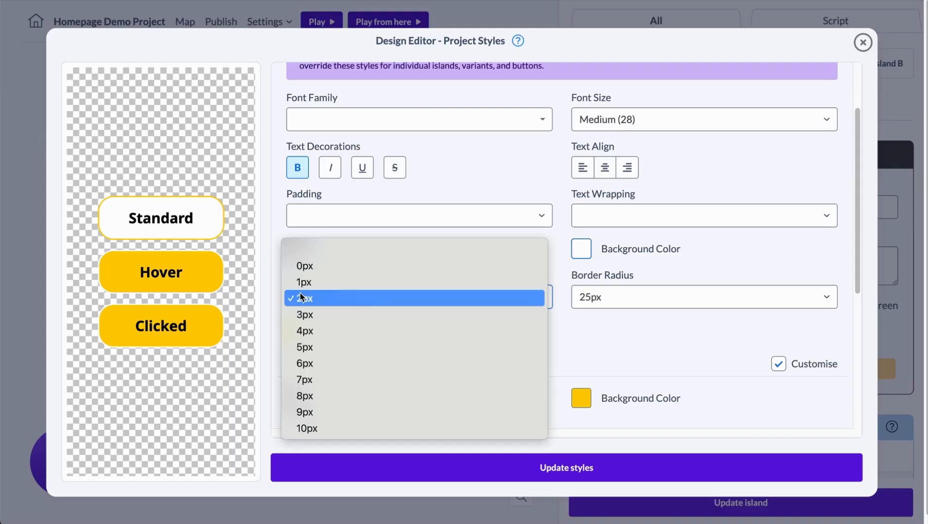
{"action": "left_click", "coordinate": [317, 363]}
{"action": "left_click", "coordinate": [324, 297]}
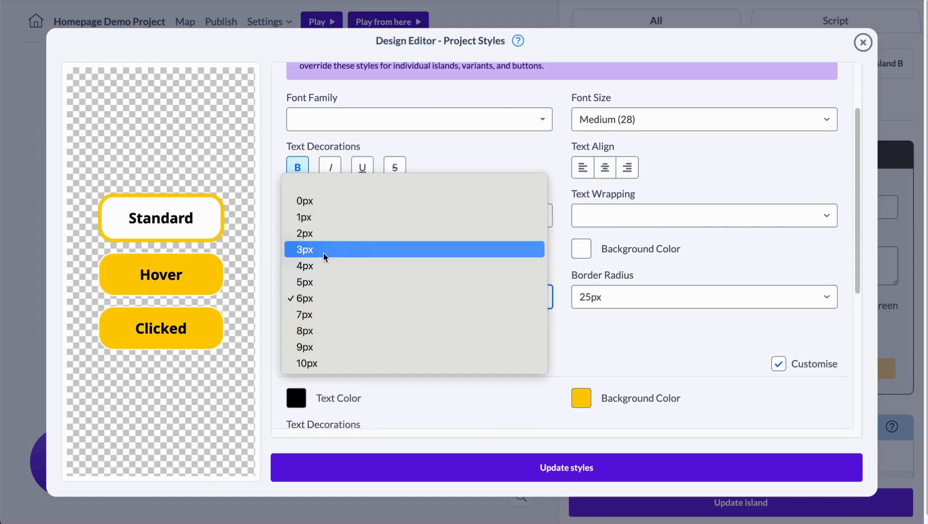
{"action": "left_click", "coordinate": [324, 238]}
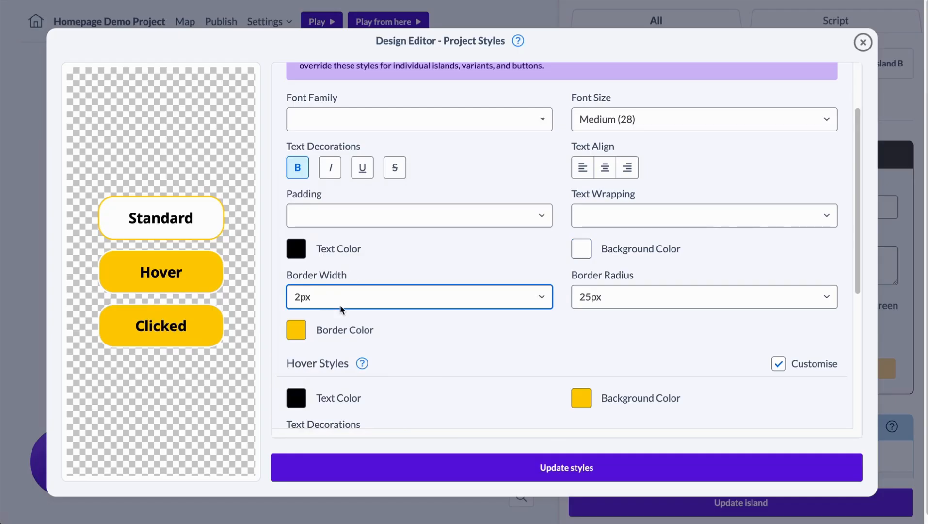
Step: Save the updated project styles, and play the project to preview the menu buttons before closing the player
{"action": "scroll", "coordinate": [352, 366], "scroll_direction": "down", "scroll_amount": 5}
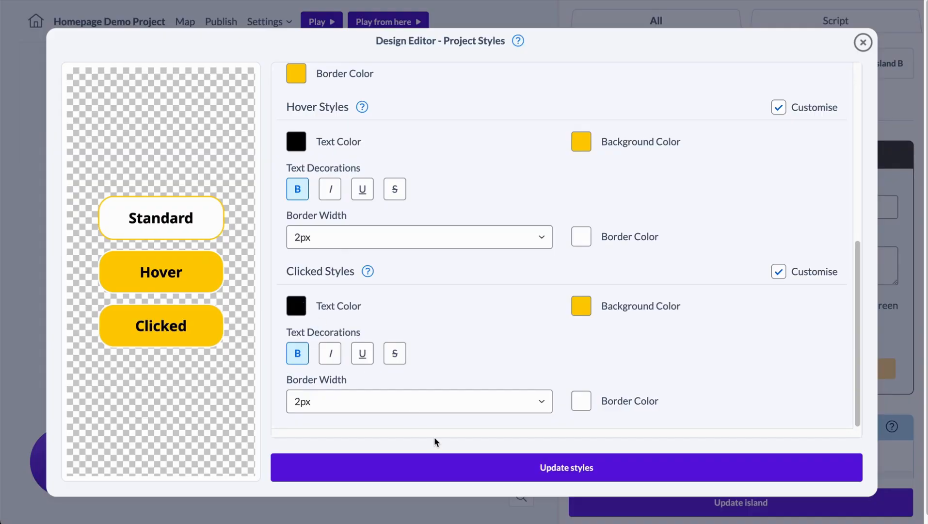
{"action": "left_click", "coordinate": [431, 465]}
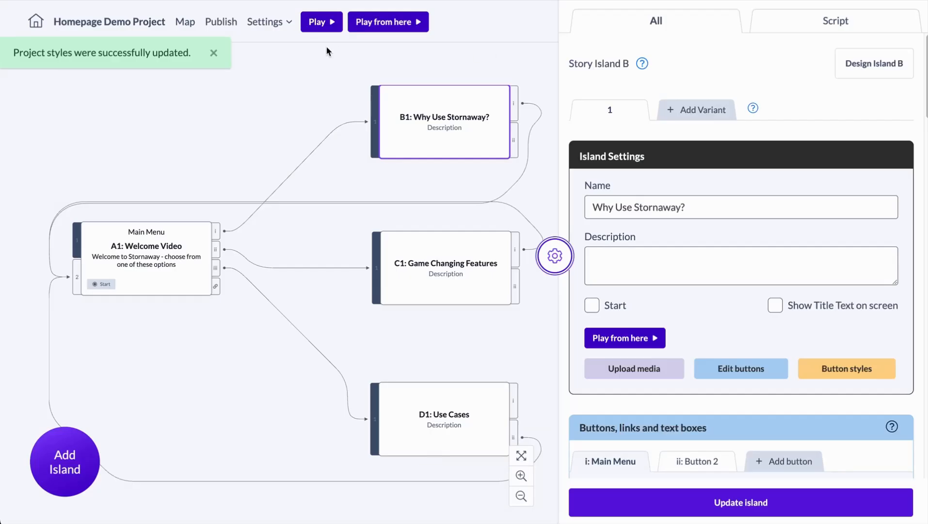
{"action": "left_click", "coordinate": [324, 21]}
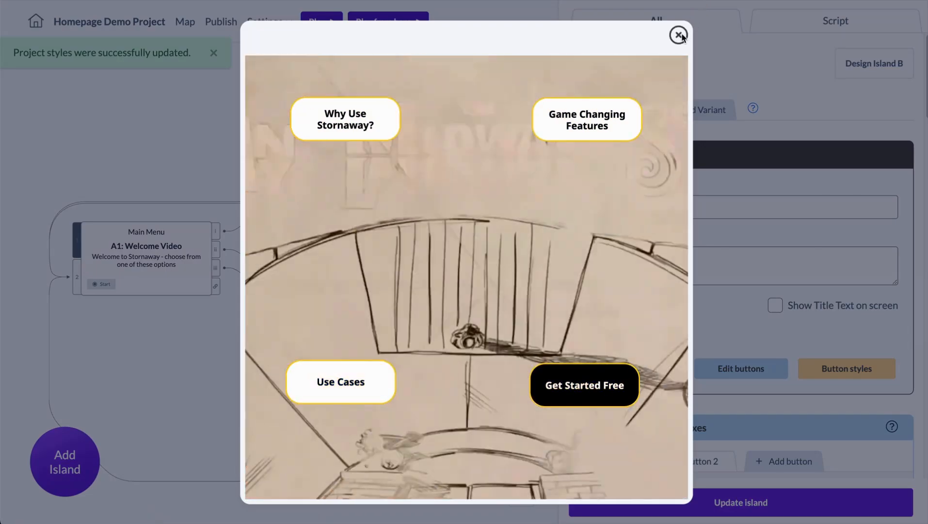
{"action": "left_click", "coordinate": [678, 36]}
Step: Examine the custom style override of island A1's Get Started Free button, and close its design editor without changes
{"action": "left_click", "coordinate": [194, 269]}
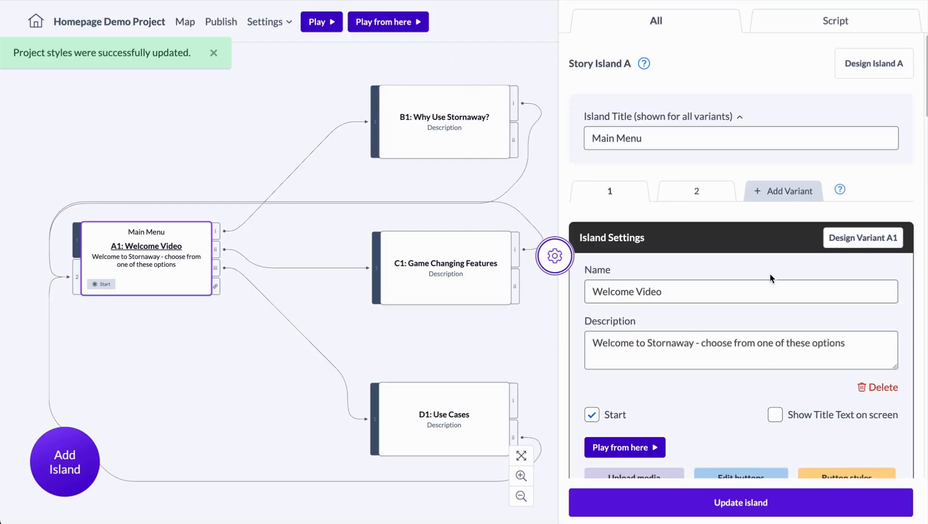
{"action": "scroll", "coordinate": [770, 273], "scroll_direction": "down", "scroll_amount": 5}
{"action": "left_click", "coordinate": [802, 311]}
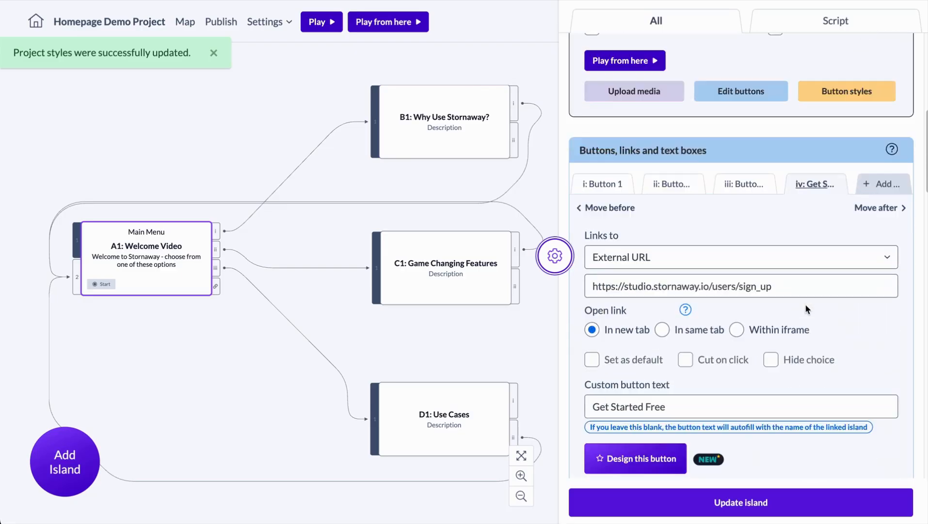
{"action": "scroll", "coordinate": [805, 304], "scroll_direction": "down", "scroll_amount": 3}
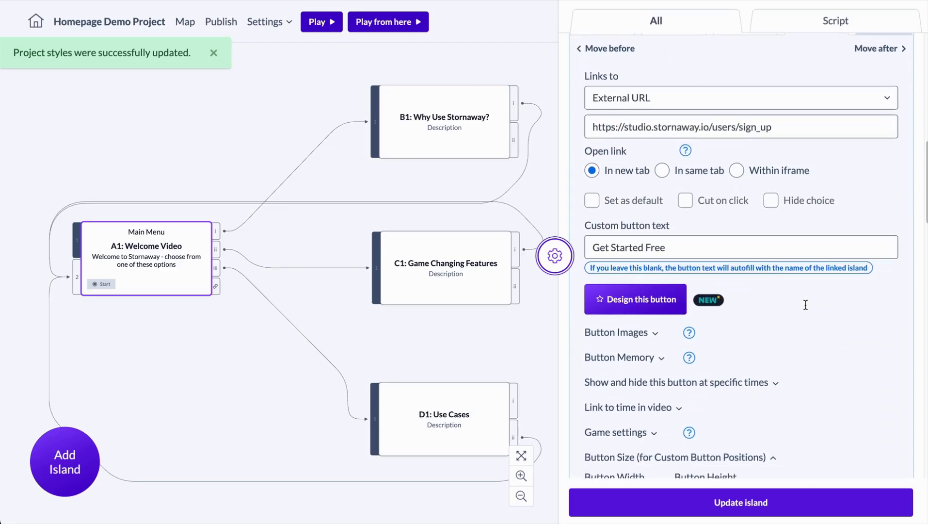
{"action": "left_click", "coordinate": [635, 298]}
{"action": "scroll", "coordinate": [571, 314], "scroll_direction": "down", "scroll_amount": 2}
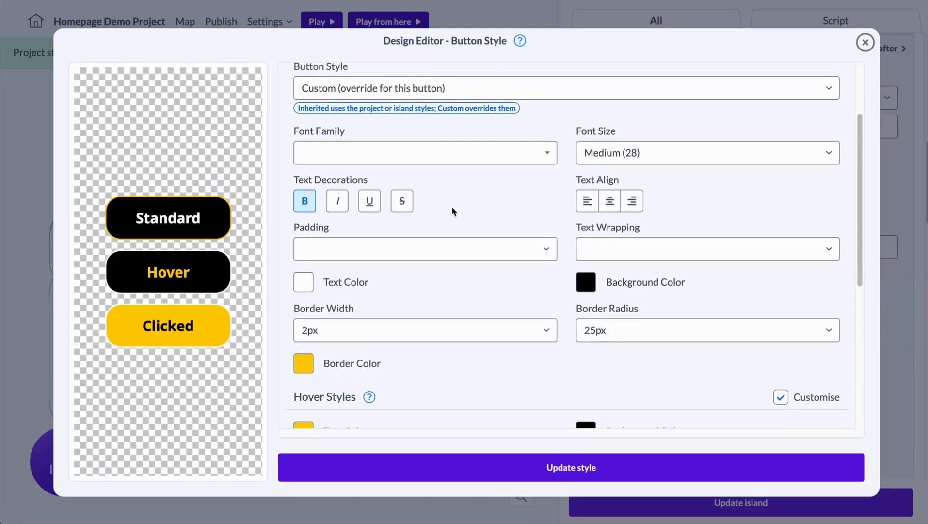
{"action": "left_click", "coordinate": [865, 42]}
Step: Review the Get Started Free button's show and hide times and its link to time in video option
{"action": "scroll", "coordinate": [694, 138], "scroll_direction": "up", "scroll_amount": 10}
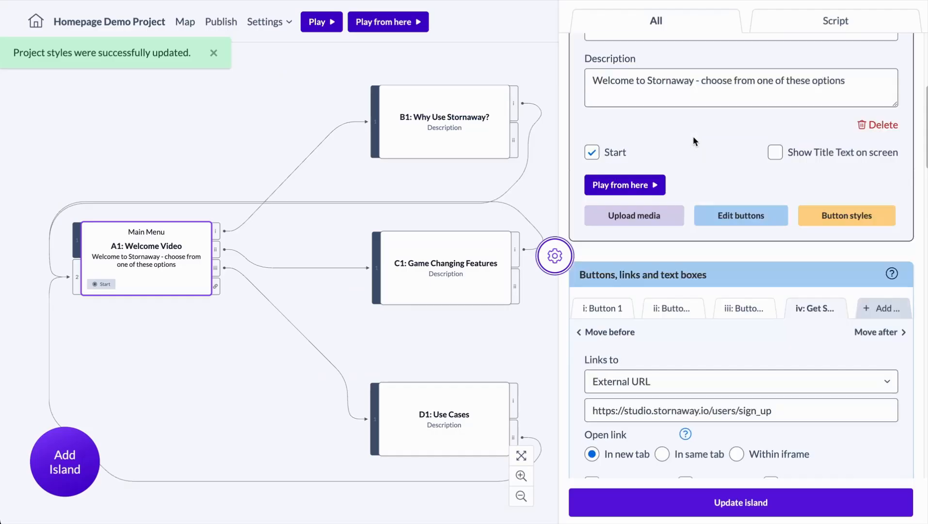
{"action": "scroll", "coordinate": [693, 137], "scroll_direction": "down", "scroll_amount": 12}
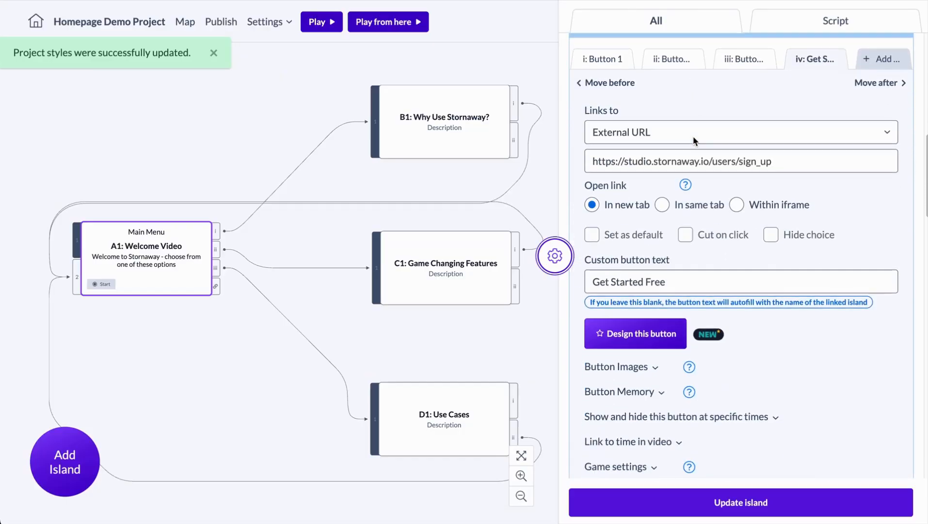
{"action": "right_click", "coordinate": [632, 305]}
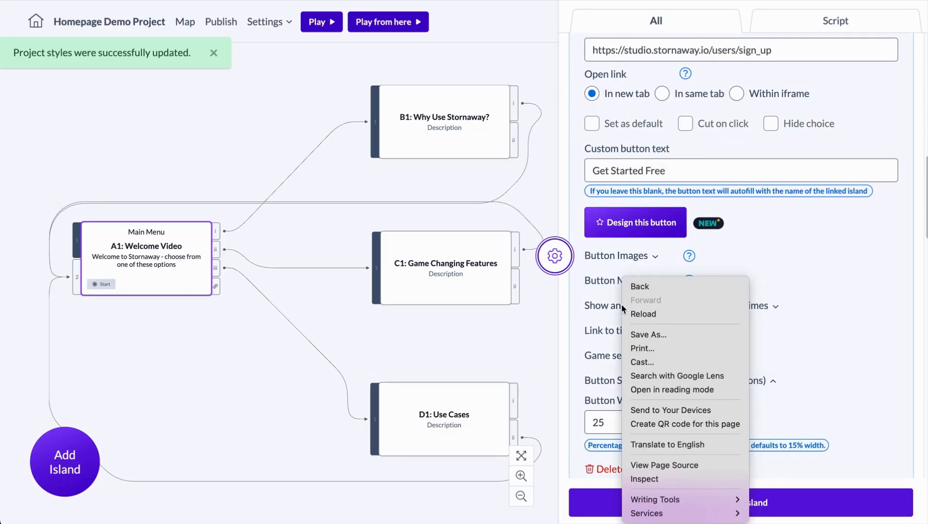
{"action": "key", "text": "Escape"}
{"action": "left_click", "coordinate": [620, 304]}
{"action": "left_click", "coordinate": [625, 352]}
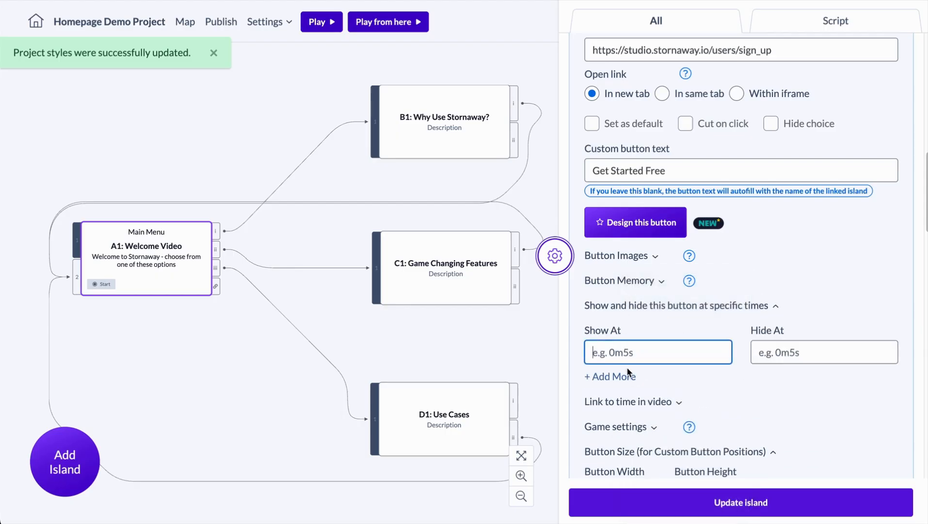
{"action": "left_click", "coordinate": [656, 304]}
{"action": "left_click", "coordinate": [637, 329]}
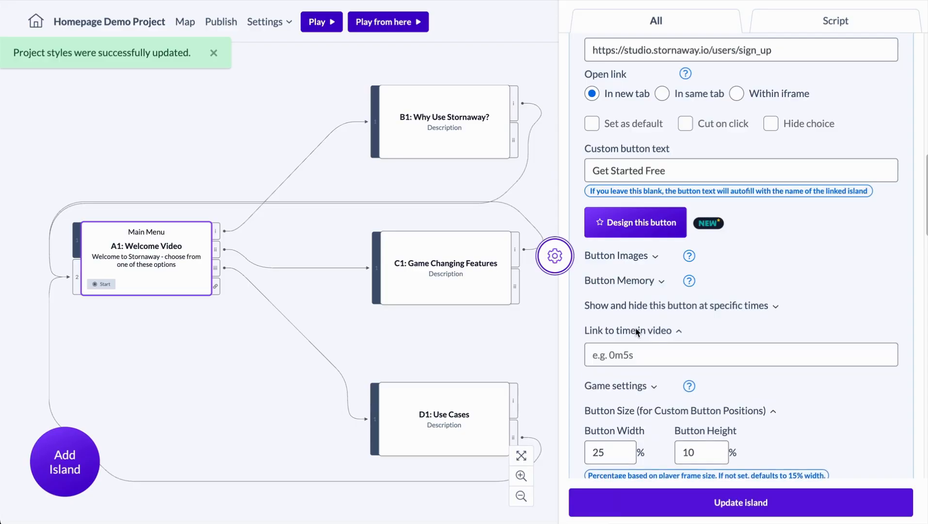
{"action": "left_click", "coordinate": [637, 330]}
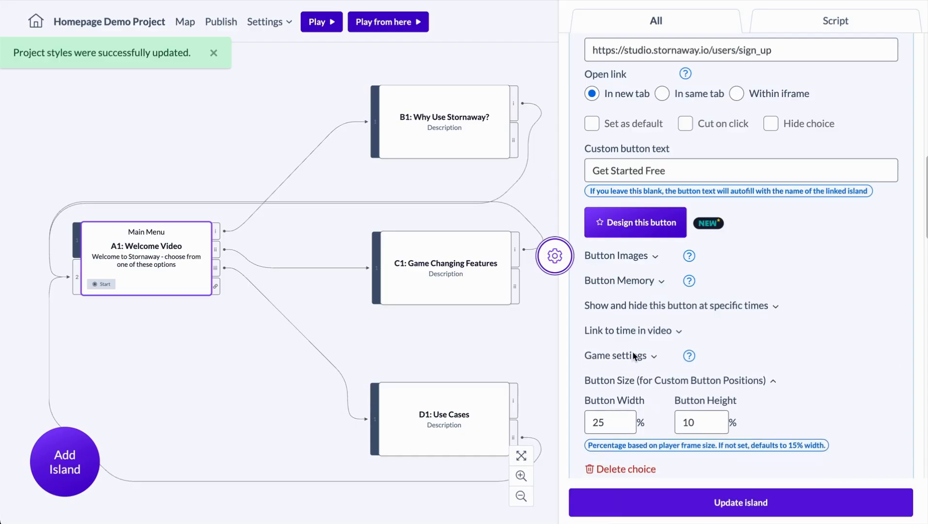